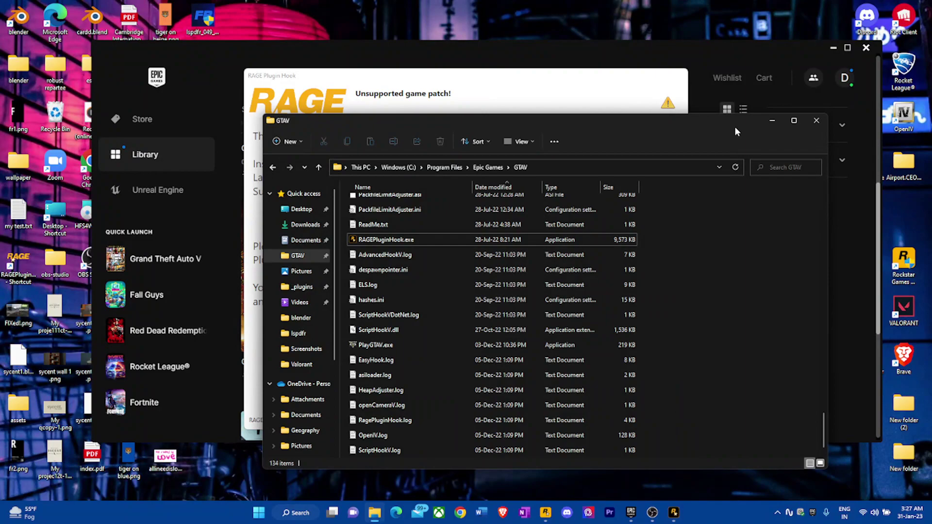
# Step: Bring the RAGE Plugin Hook warning forward and minimise the Epic Games launcher
pyautogui.click(569, 96)
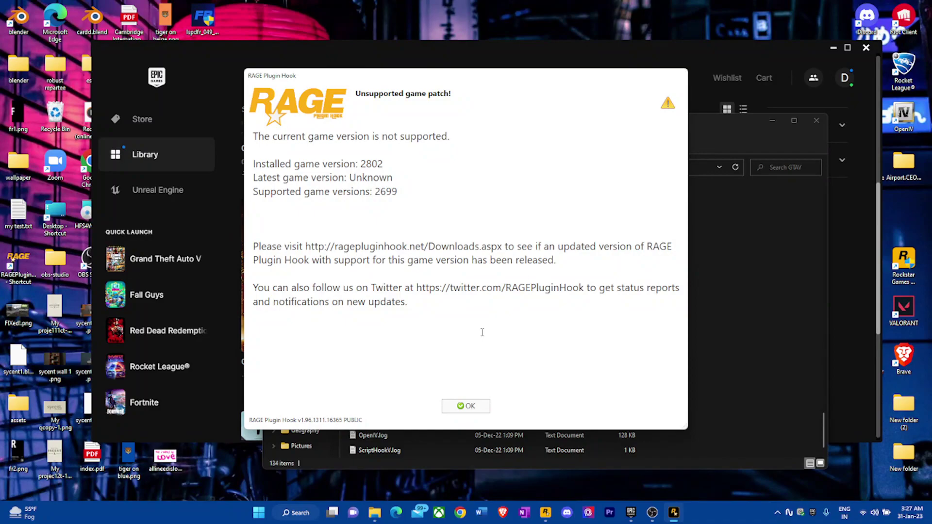
pyautogui.moveTo(416, 312); pyautogui.dragTo(252, 136)
pyautogui.click(380, 257)
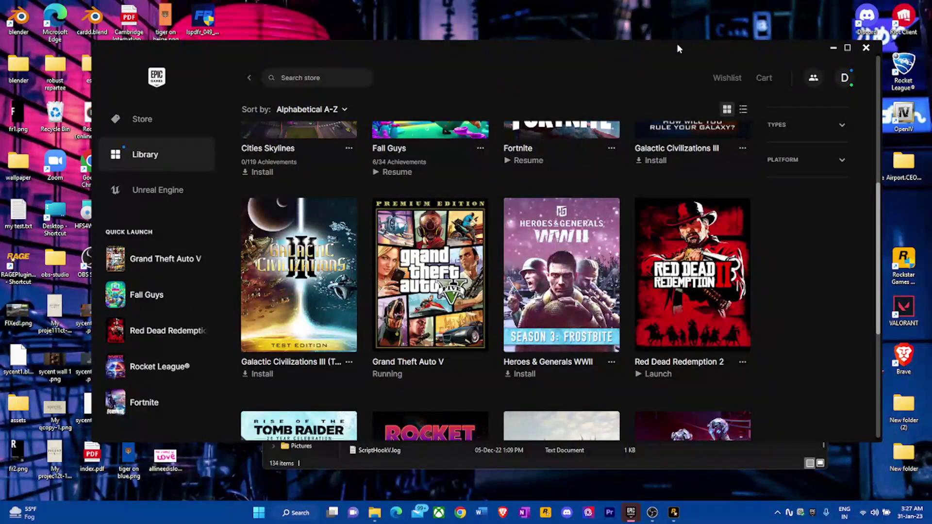
pyautogui.moveTo(677, 44); pyautogui.dragTo(639, 51)
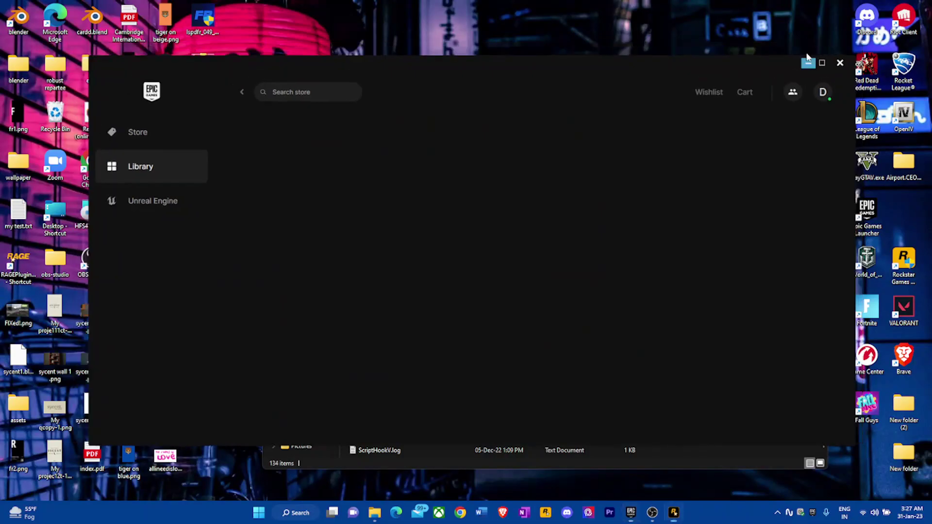
pyautogui.click(811, 45)
# Step: Move the GTAV folder window right, beside the warning's installed version 2802
pyautogui.click(785, 355)
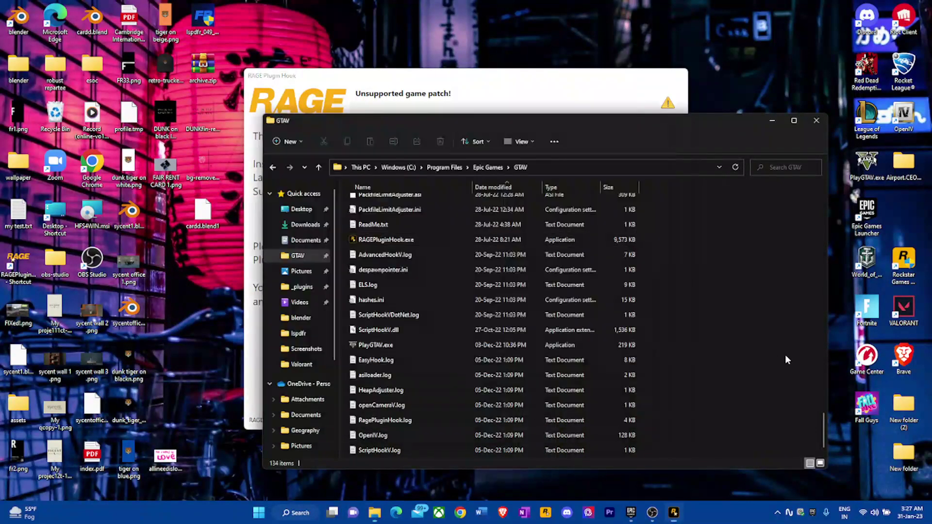
pyautogui.click(772, 120)
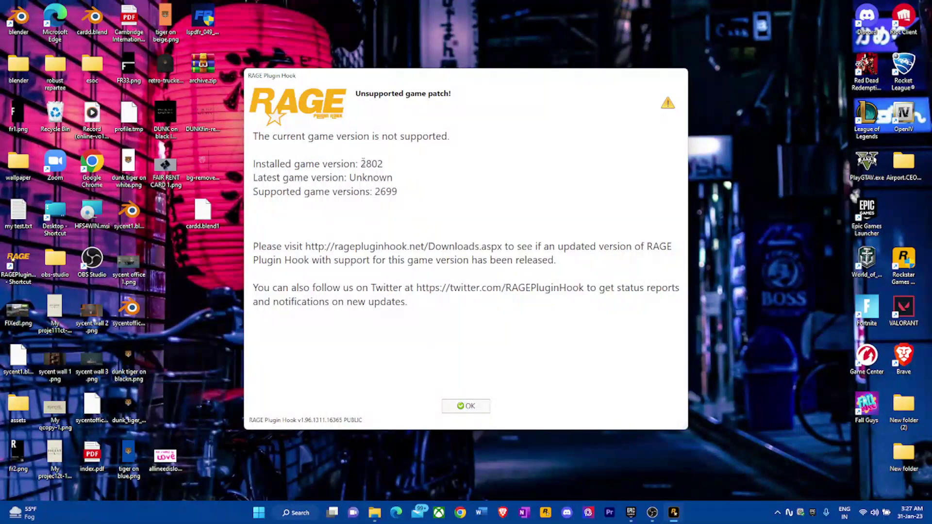
pyautogui.moveTo(359, 164); pyautogui.dragTo(394, 167)
pyautogui.click(375, 517)
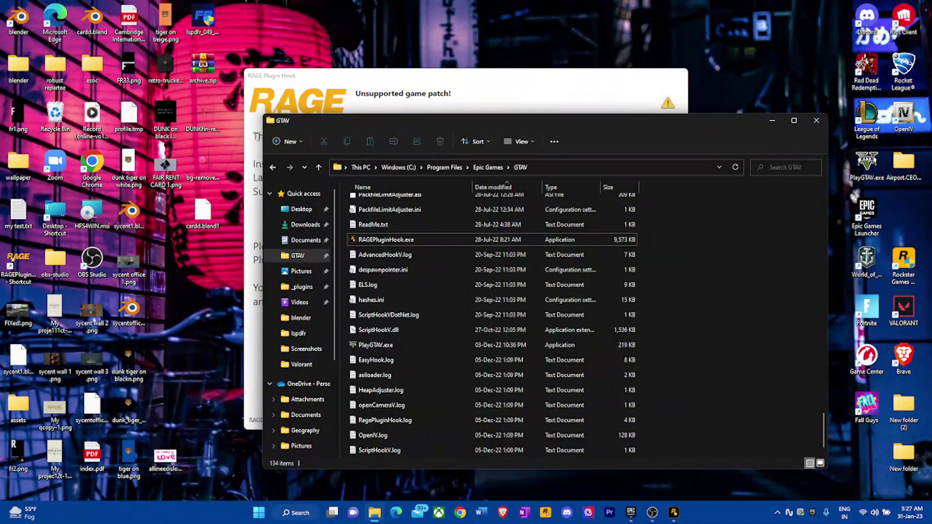
pyautogui.moveTo(406, 123); pyautogui.dragTo(468, 118)
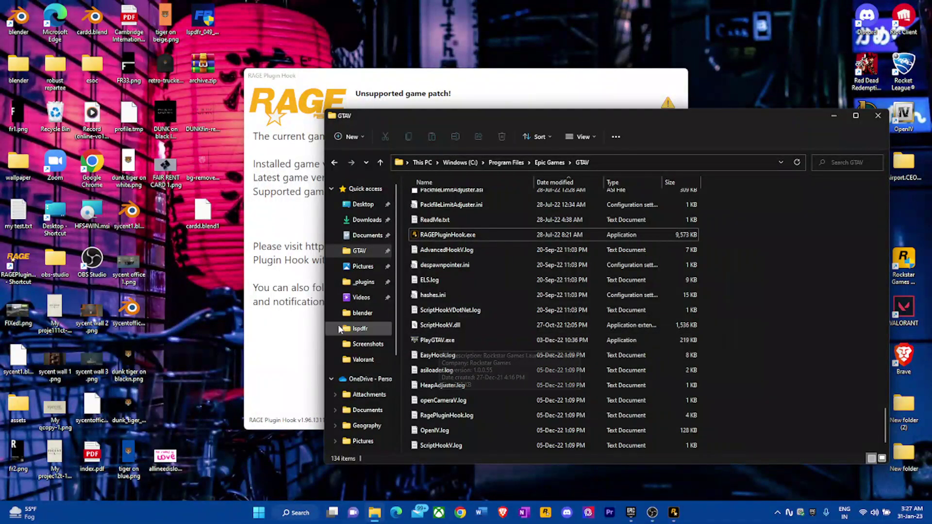
# Step: Select PlayGTAV.exe in the GTAV folder, with GTA5.exe in view below
pyautogui.click(302, 135)
pyautogui.click(756, 258)
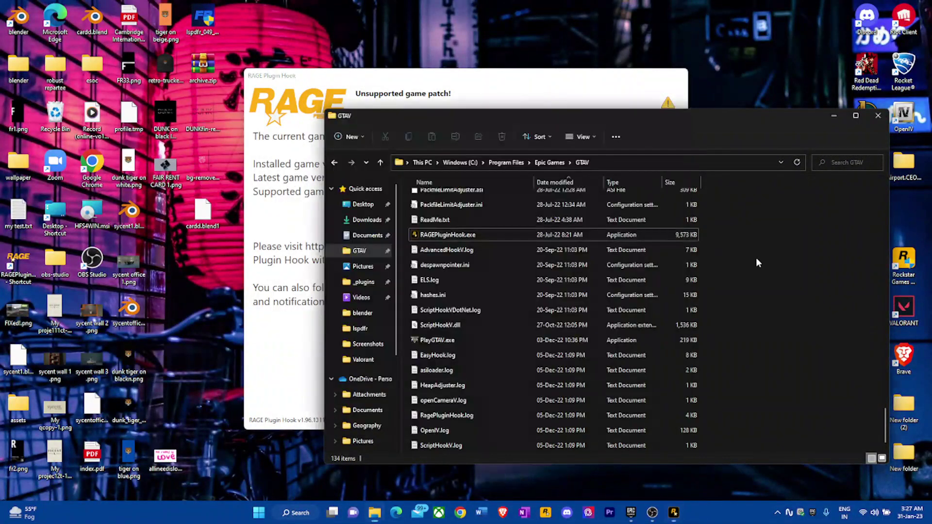
pyautogui.click(452, 339)
pyautogui.scroll(1, 468, 346)
pyautogui.scroll(-2, 554, 401)
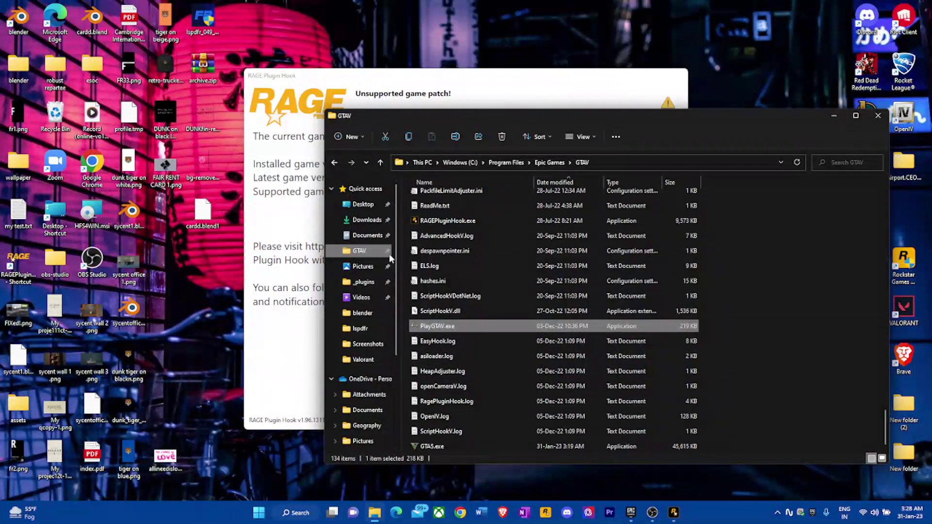
# Step: View the version details in PlayGTAV.exe's Properties
pyautogui.rightClick(439, 329)
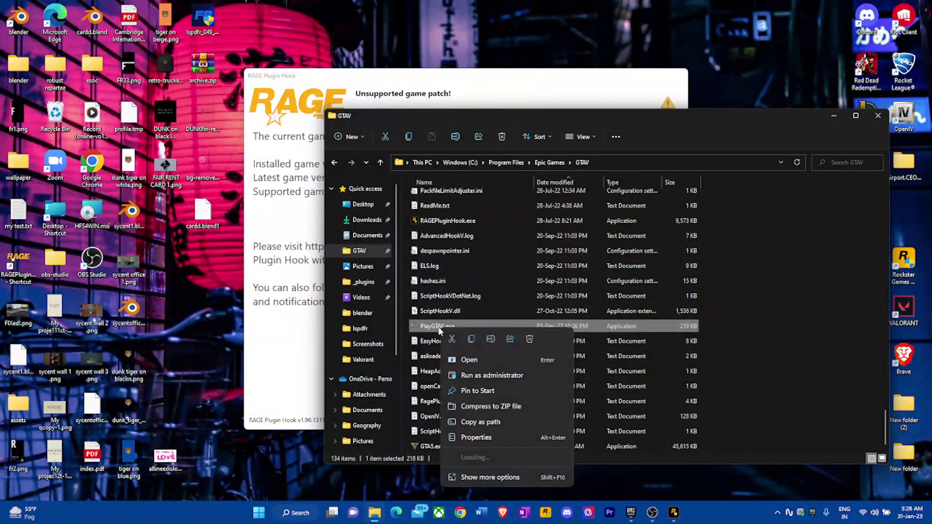
pyautogui.click(483, 441)
pyautogui.click(529, 254)
pyautogui.click(530, 246)
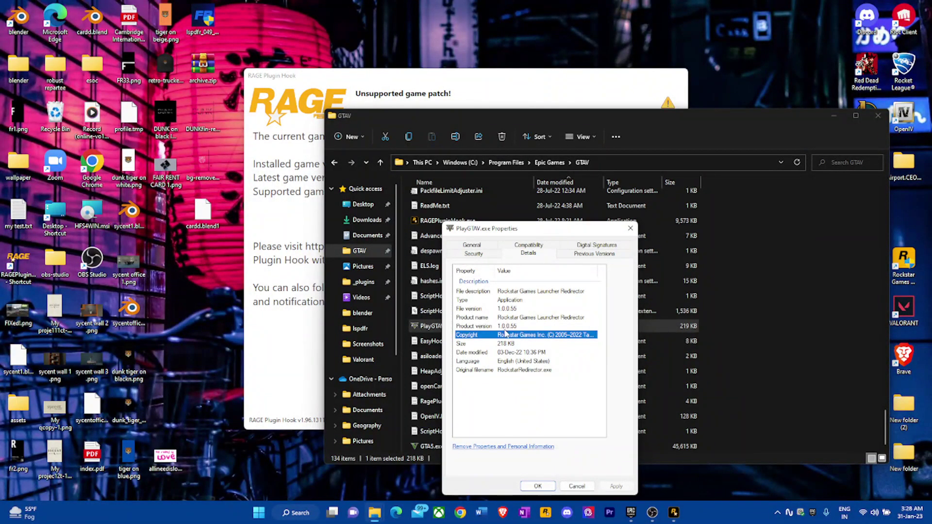
# Step: Open GTA5.exe's Properties Details, confirming file and product version 1.0.2802.0
pyautogui.click(316, 291)
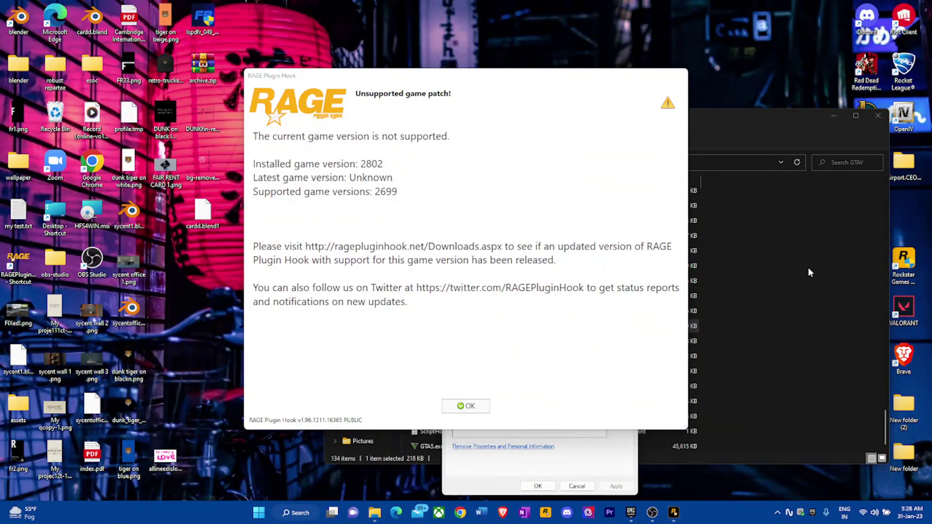
pyautogui.click(807, 267)
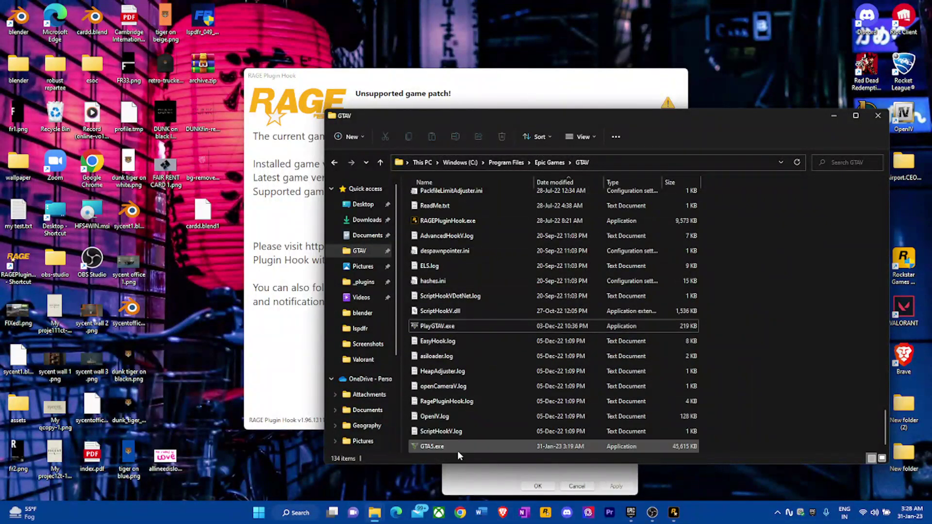
pyautogui.rightClick(433, 447)
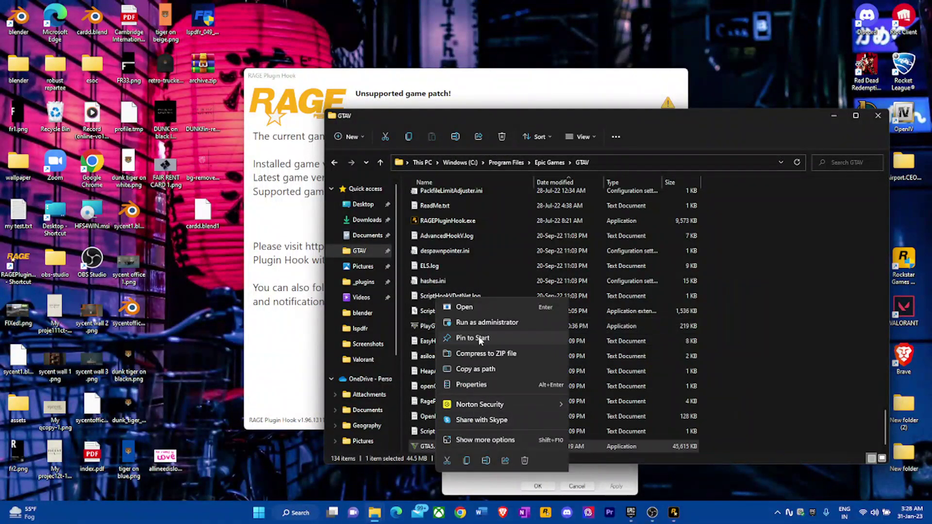
pyautogui.click(485, 383)
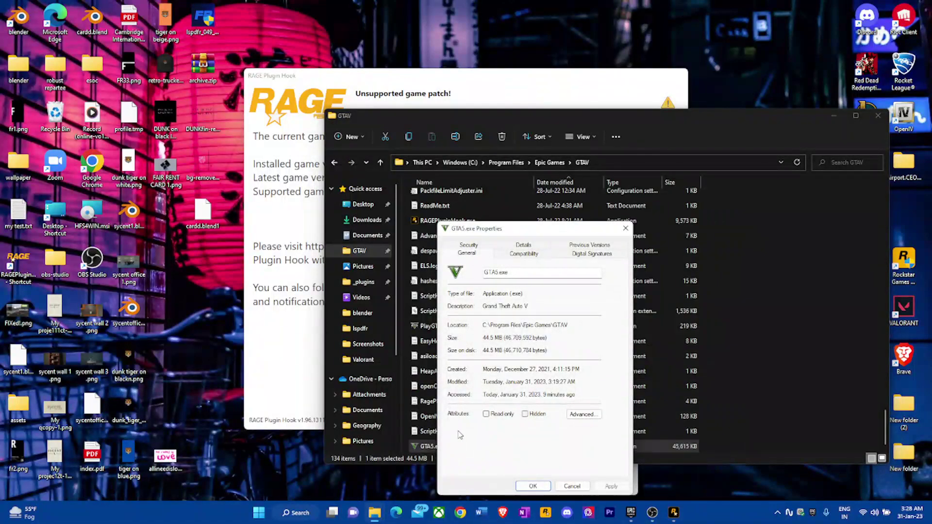
pyautogui.click(524, 246)
pyautogui.click(502, 335)
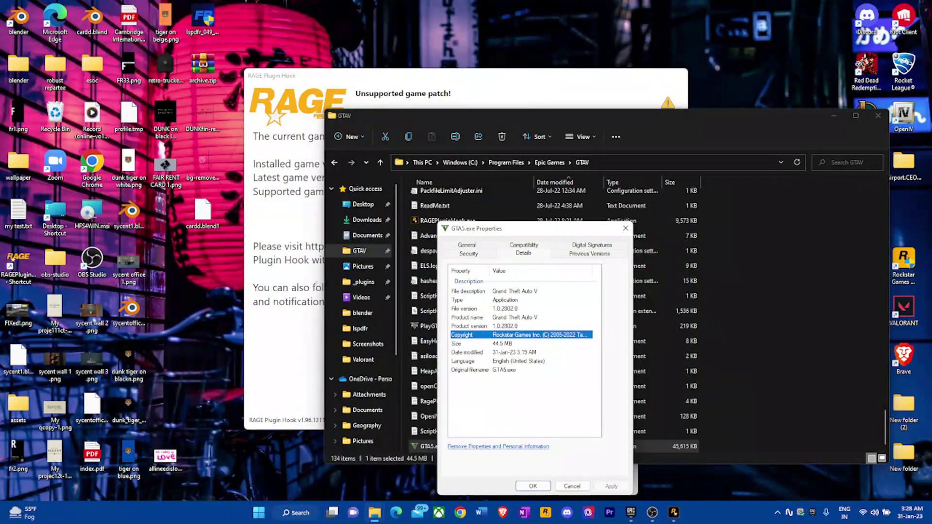
pyautogui.click(287, 272)
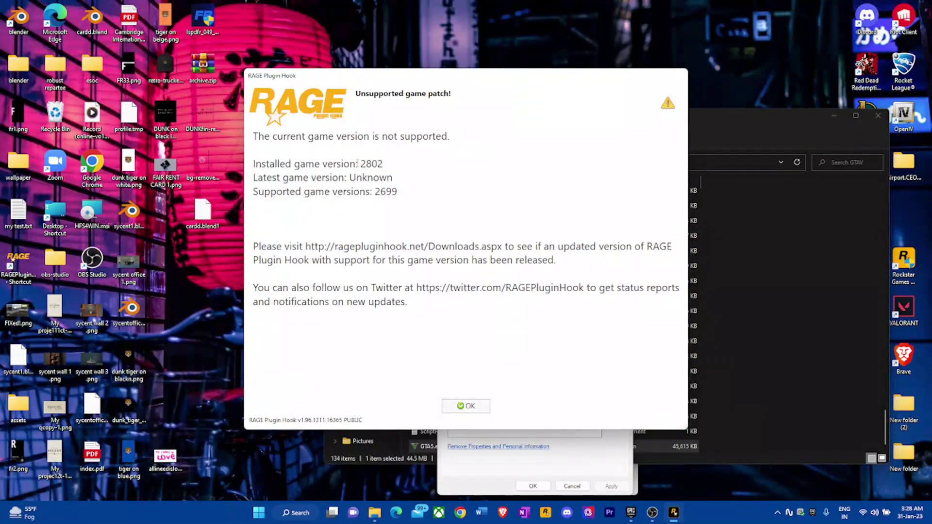
# Step: Compare installed version 2802 with supported version 2699 in the RAGE warning, then launch Brave
pyautogui.moveTo(358, 163); pyautogui.dragTo(382, 163)
pyautogui.moveTo(377, 195); pyautogui.dragTo(410, 196)
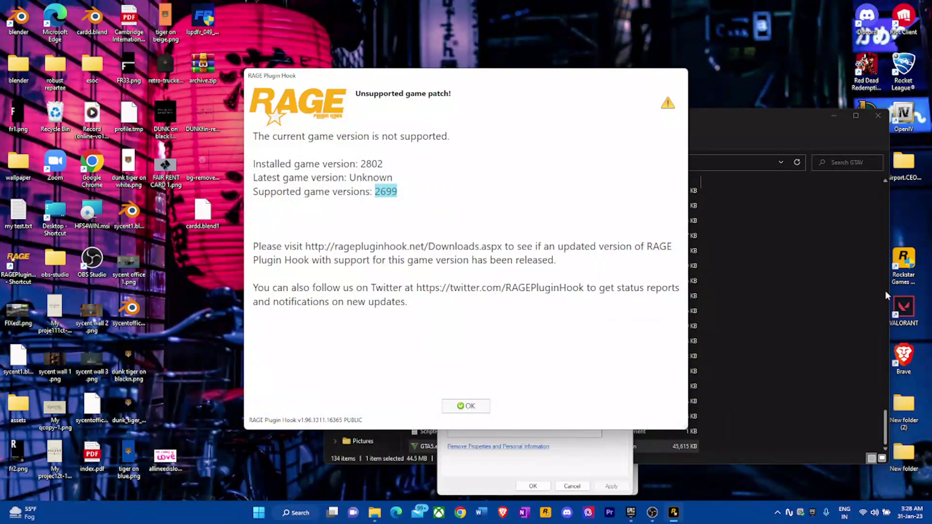
pyautogui.hotkey('alt', 'Tab')
pyautogui.click(302, 194)
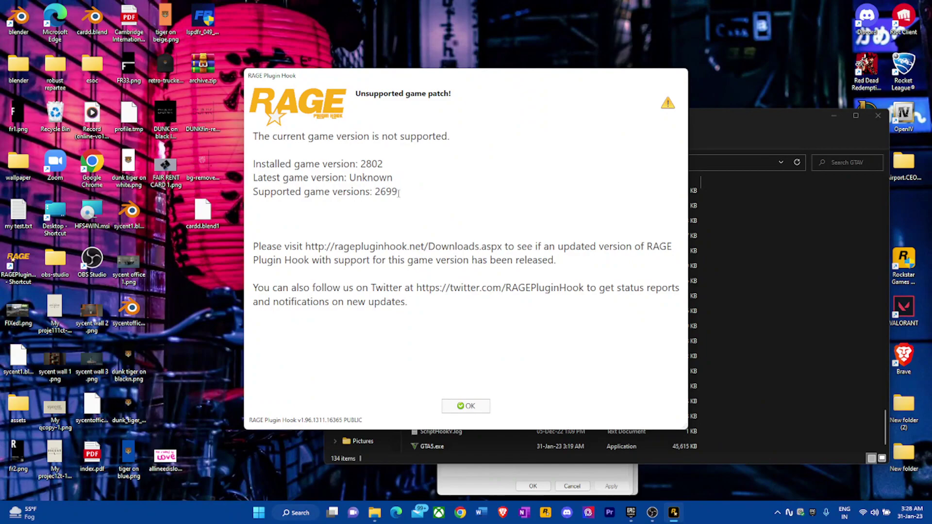
pyautogui.moveTo(399, 193); pyautogui.dragTo(373, 193)
pyautogui.click(511, 518)
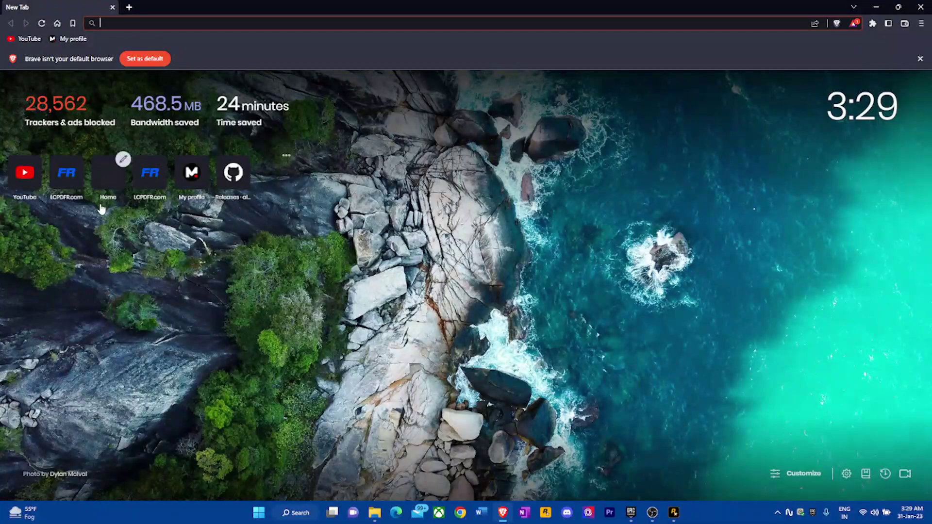
# Step: Open LCPDFR.com, and in a new tab the Script Hook V page via the 'scrip' search
pyautogui.click(62, 188)
pyautogui.click(129, 7)
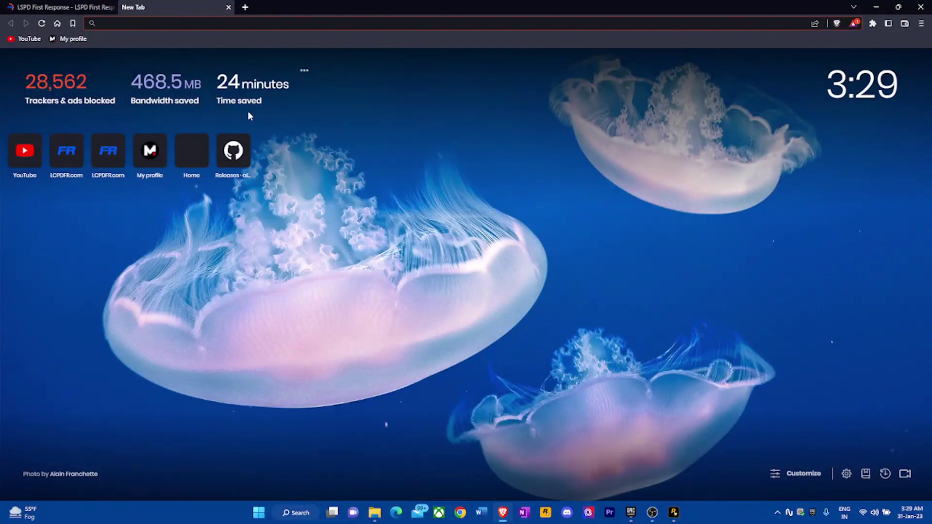
pyautogui.write('scrip')
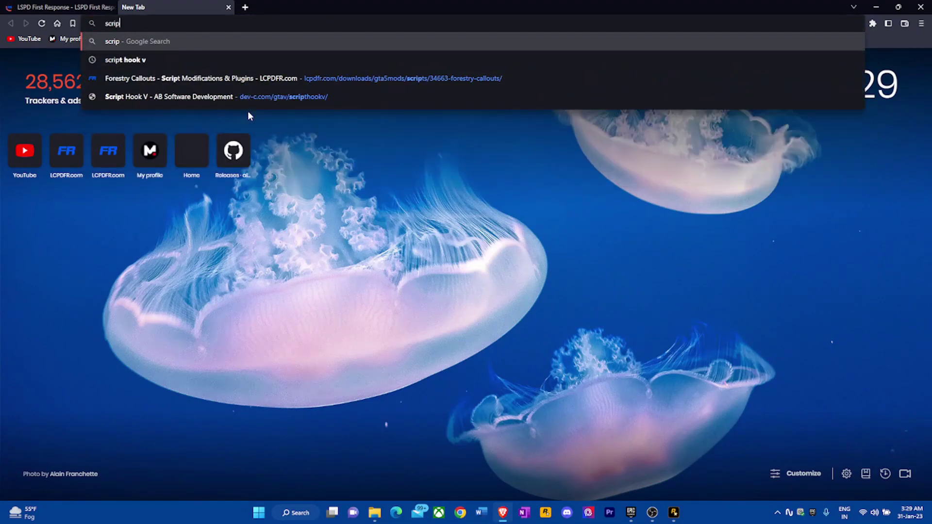
pyautogui.click(188, 96)
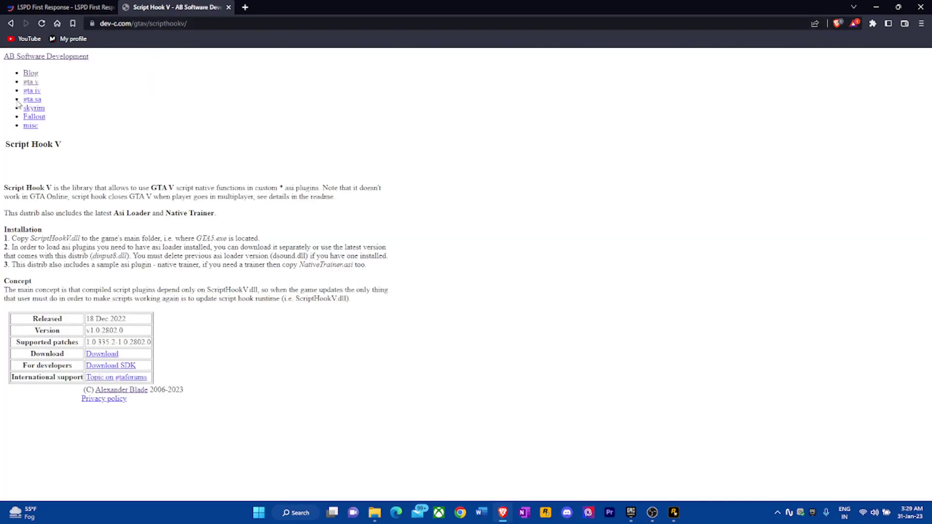
pyautogui.click(32, 83)
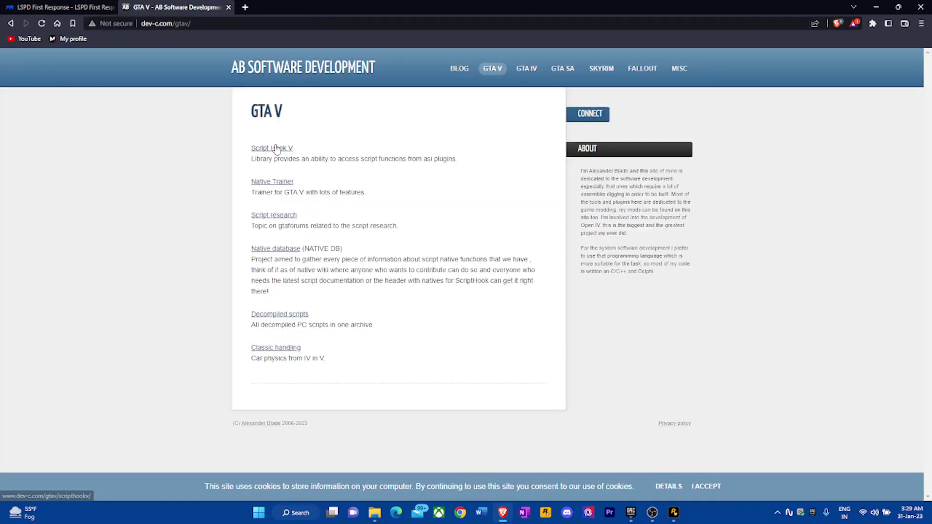
pyautogui.click(272, 144)
pyautogui.click(66, 6)
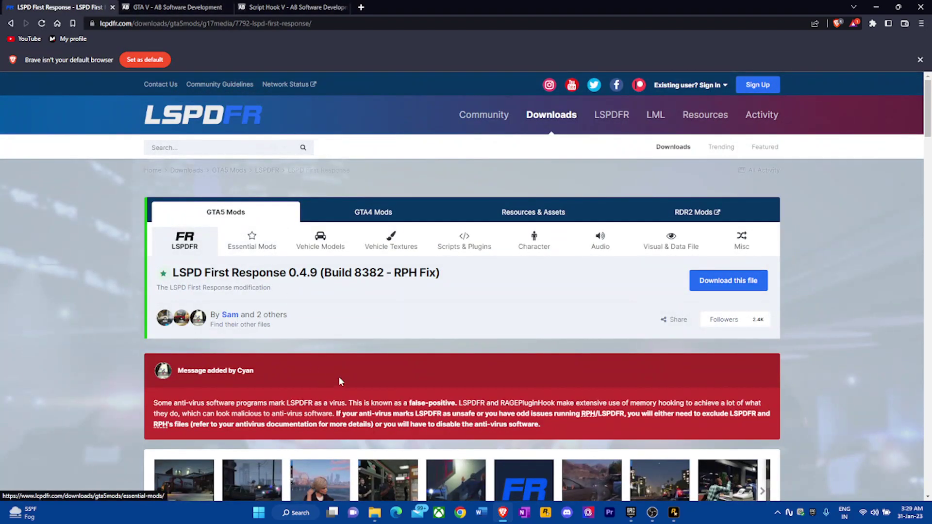
# Step: Highlight the LSPD First Response 0.4.9 title and close the download terms without agreeing
pyautogui.moveTo(289, 267); pyautogui.dragTo(167, 146)
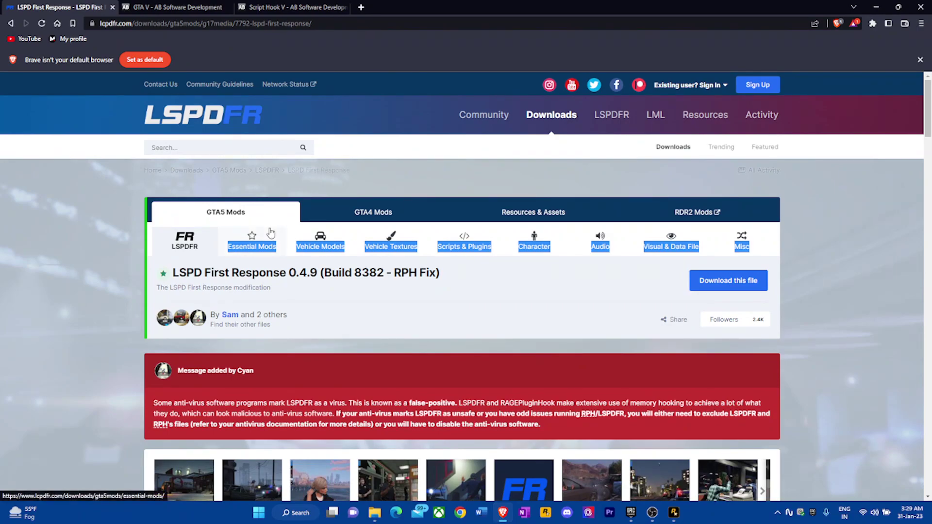
pyautogui.moveTo(173, 273); pyautogui.dragTo(310, 273)
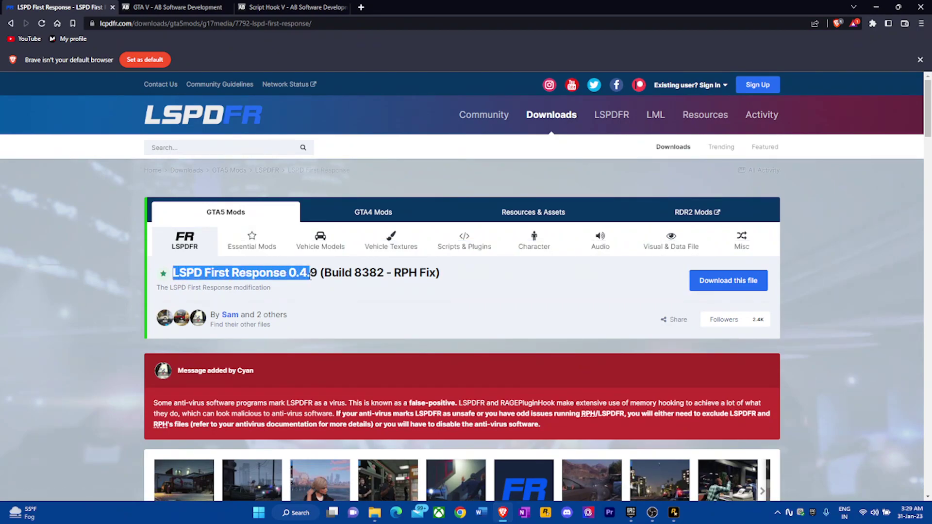
pyautogui.click(733, 280)
pyautogui.scroll(-10, 734, 279)
pyautogui.scroll(10, 735, 279)
pyautogui.click(740, 114)
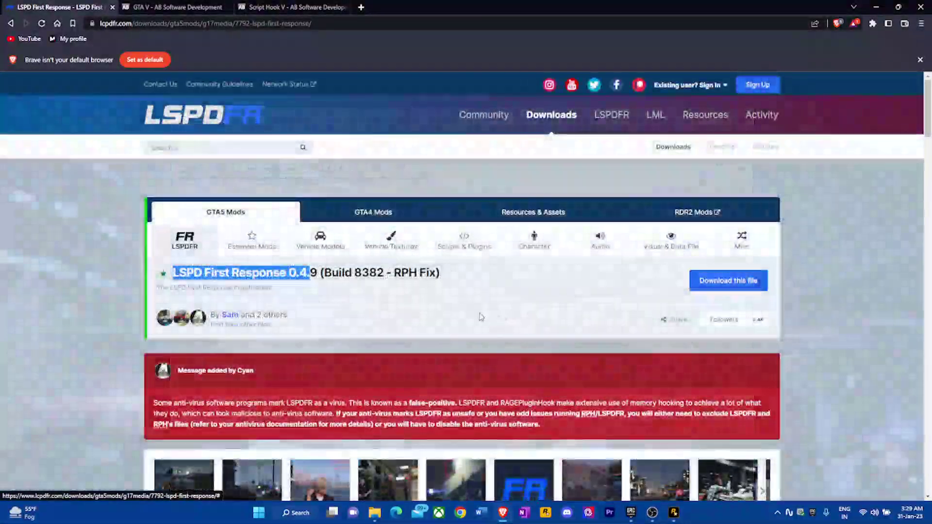
# Step: Mark the File Information published date, December 18, 2022
pyautogui.scroll(-10, 414, 322)
pyautogui.scroll(-3, 412, 316)
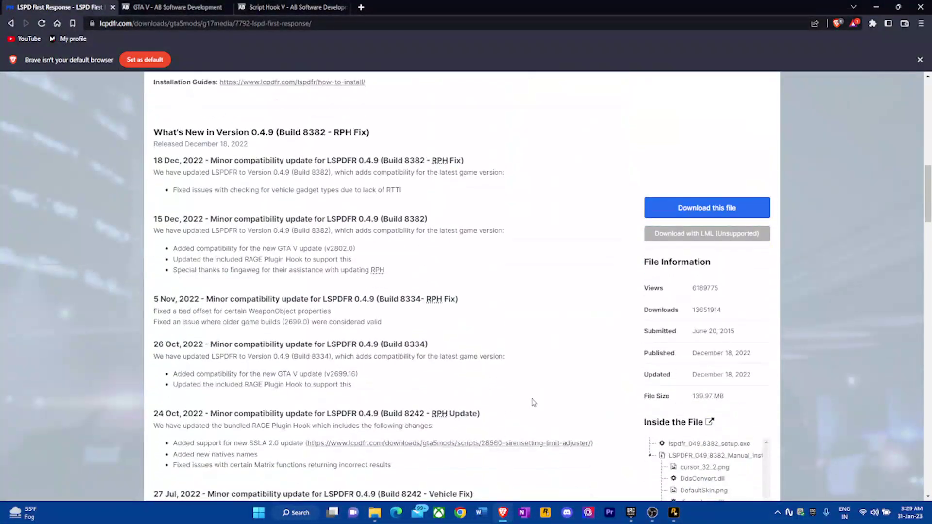
pyautogui.scroll(-3, 508, 405)
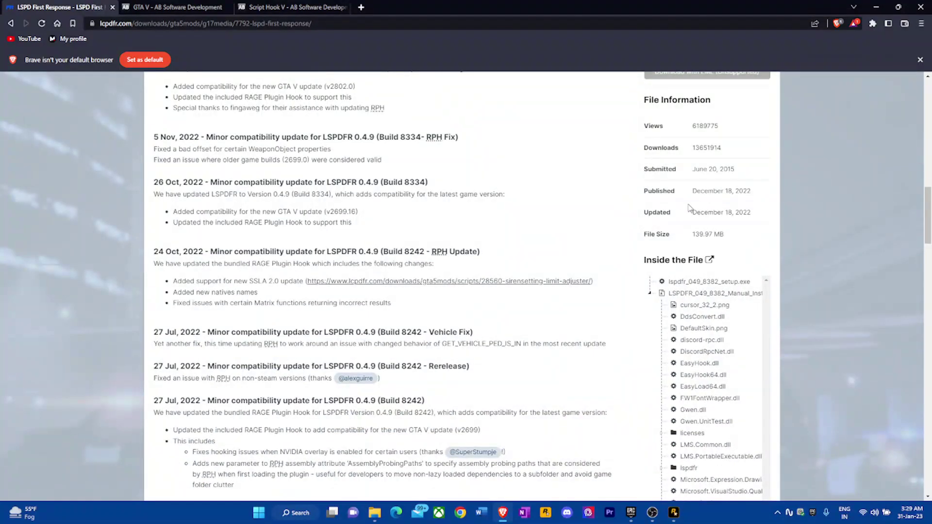
pyautogui.moveTo(692, 191); pyautogui.dragTo(772, 197)
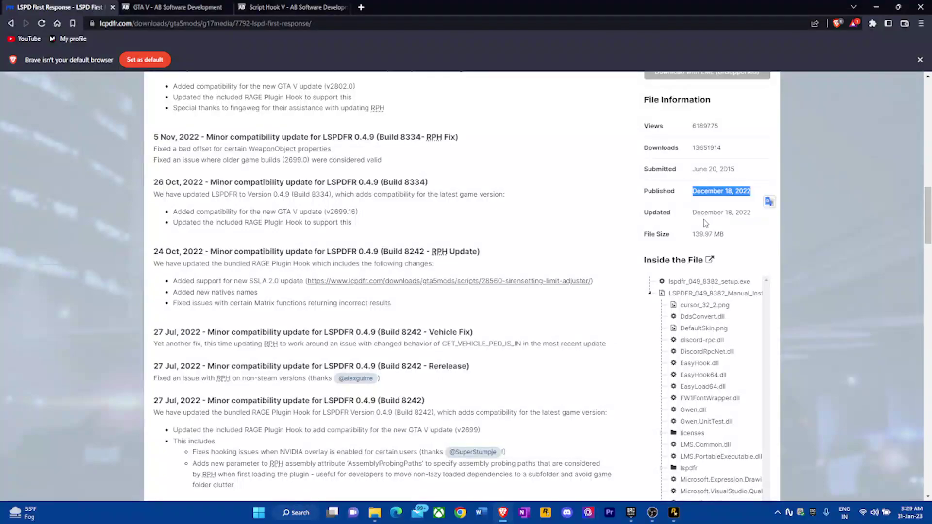
pyautogui.scroll(15, 559, 235)
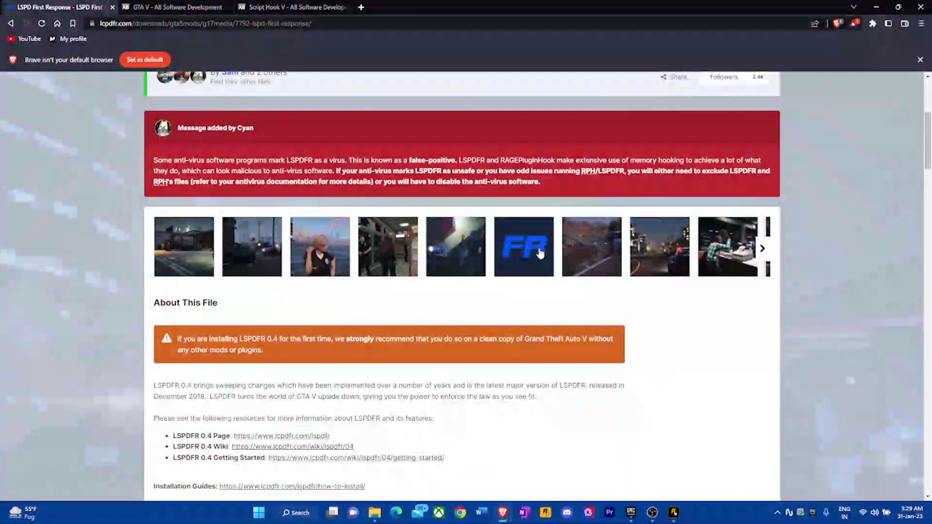
pyautogui.scroll(5, 431, 339)
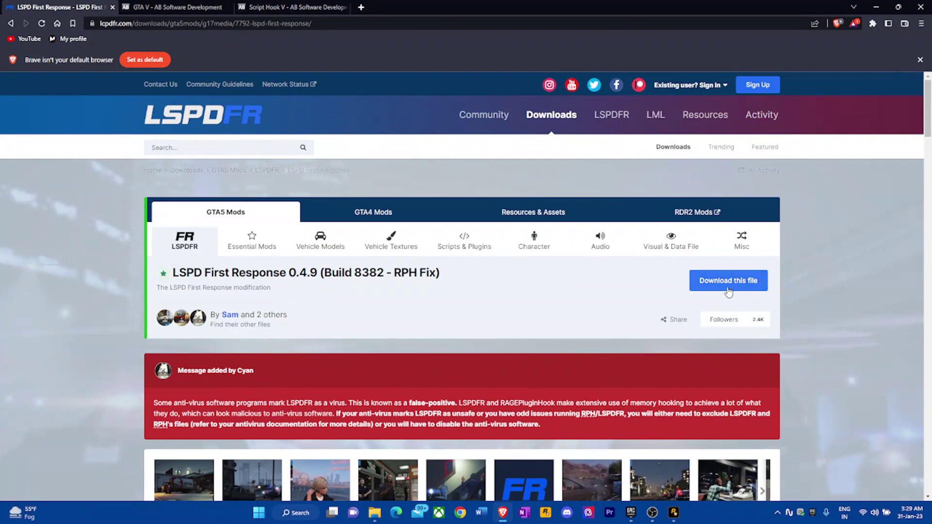
# Step: Agree to the download terms and download lspdfr_049_8382_setup.exe
pyautogui.click(729, 287)
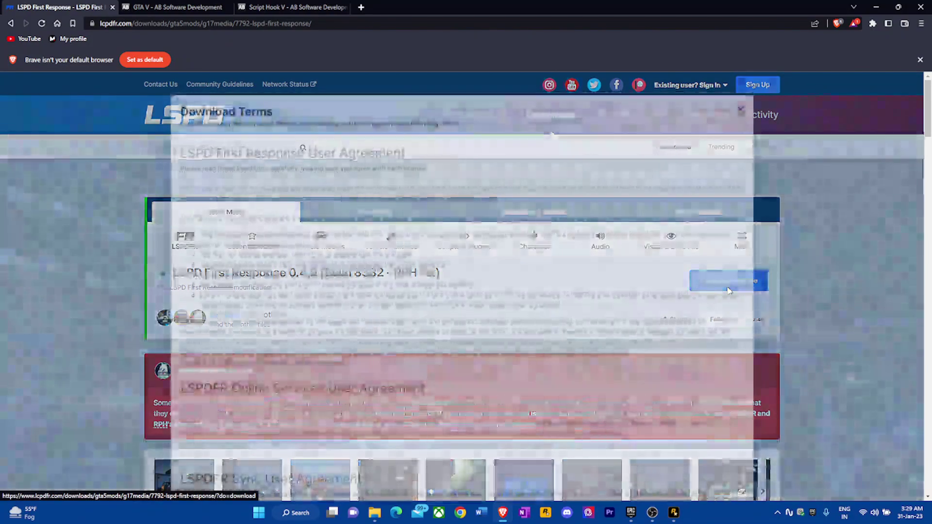
pyautogui.scroll(-15, 510, 343)
pyautogui.scroll(-5, 511, 343)
pyautogui.scroll(2, 667, 332)
pyautogui.click(697, 285)
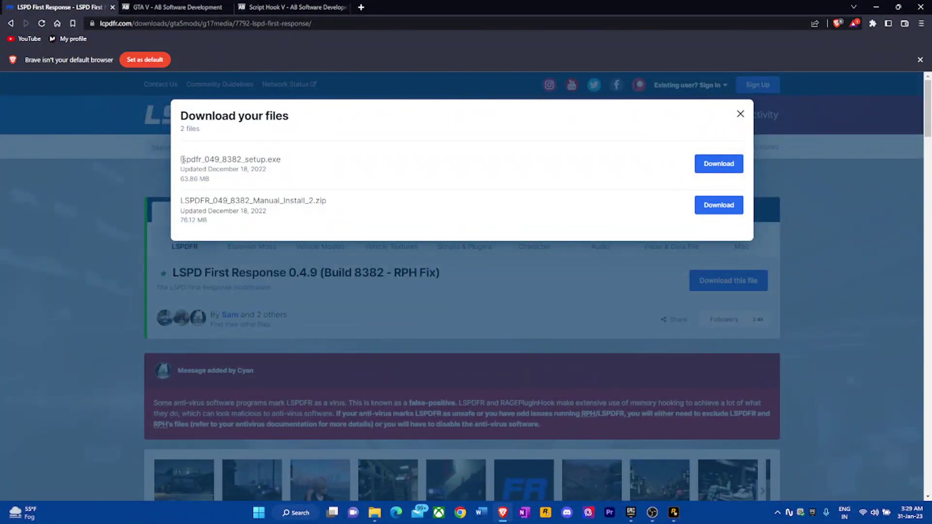
pyautogui.moveTo(184, 160); pyautogui.dragTo(311, 160)
pyautogui.click(334, 175)
pyautogui.click(719, 164)
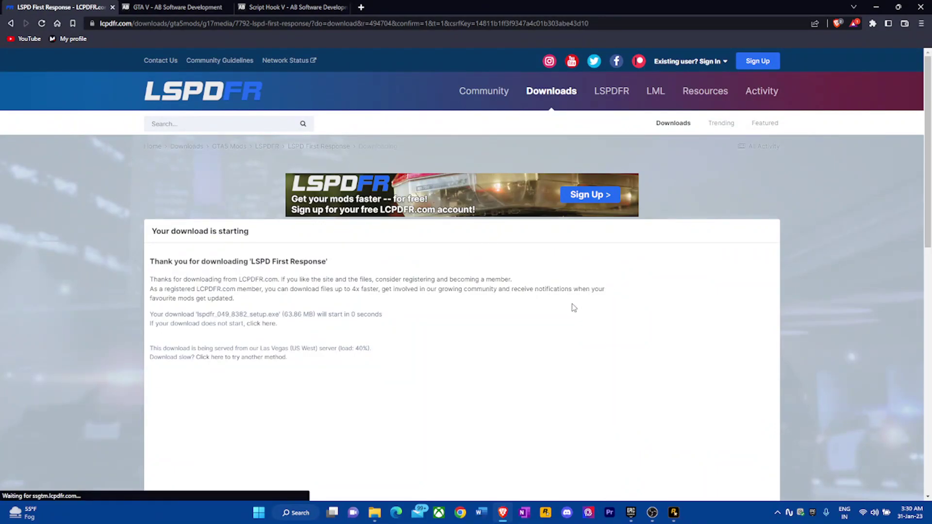
# Step: Save the installer to the Desktop as 2lspdfr_049_8382_setup.exe
pyautogui.click(254, 323)
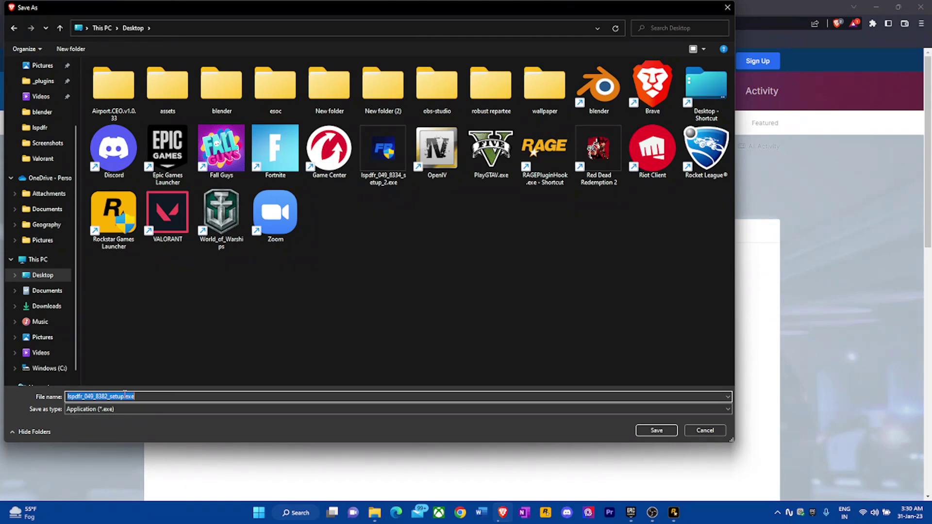
pyautogui.click(127, 396)
pyautogui.click(67, 396)
pyautogui.write('q')
pyautogui.press('BackSpace')
pyautogui.write('2')
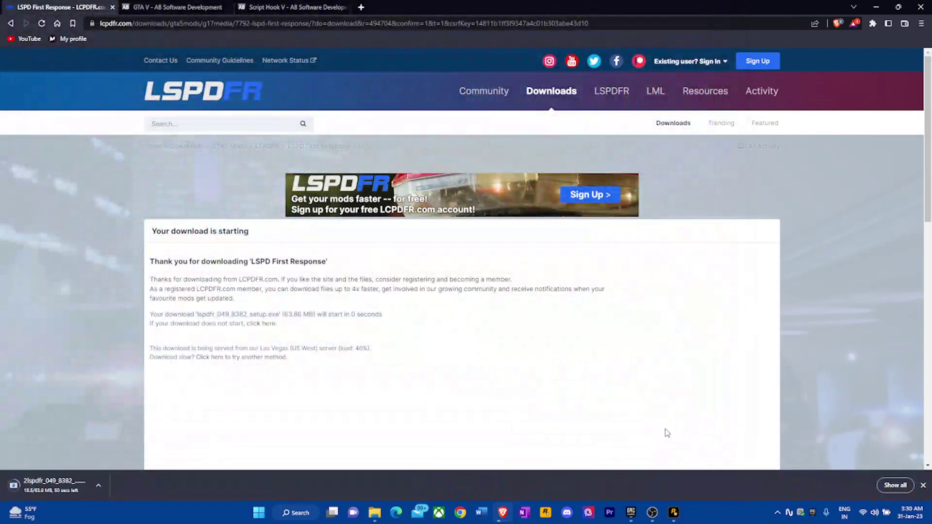
# Step: Confirm Script Hook V supports patch 2802, released 18 Dec 2022, and download it
pyautogui.click(260, 6)
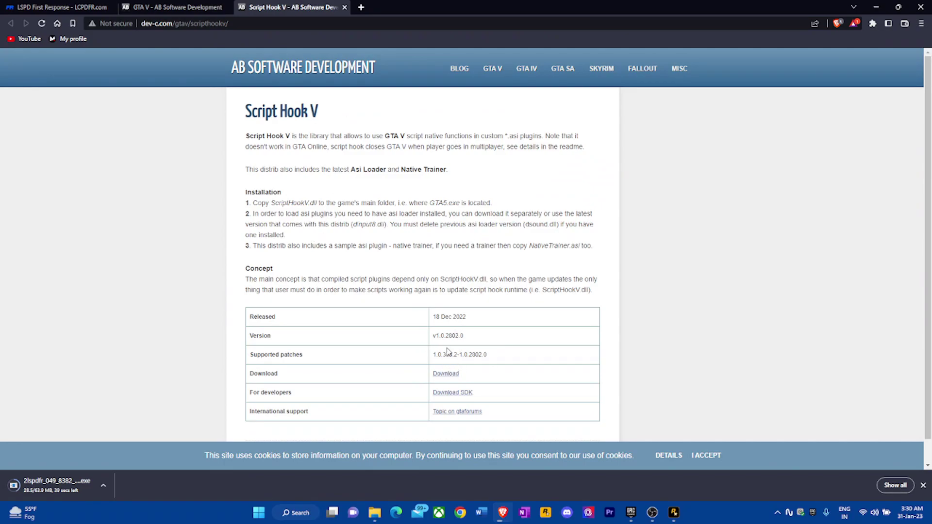
pyautogui.moveTo(469, 355); pyautogui.dragTo(483, 358)
pyautogui.scroll(-1, 445, 388)
pyautogui.click(530, 293)
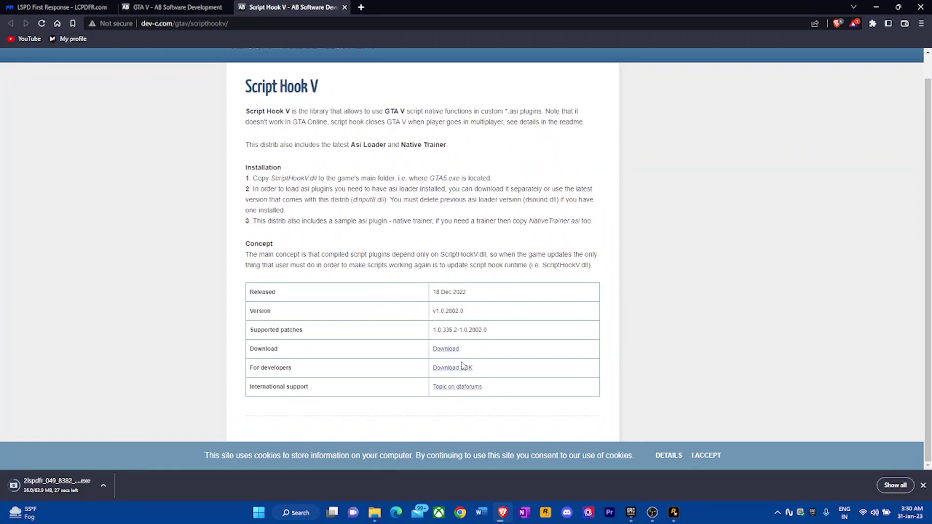
pyautogui.scroll(1, 410, 198)
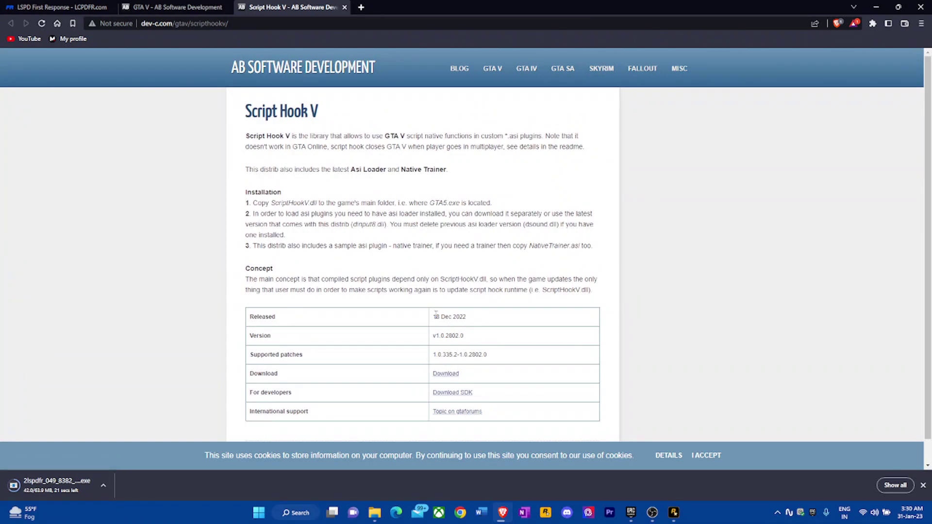
pyautogui.moveTo(434, 316); pyautogui.dragTo(474, 326)
pyautogui.hotkey('ctrl', '1')
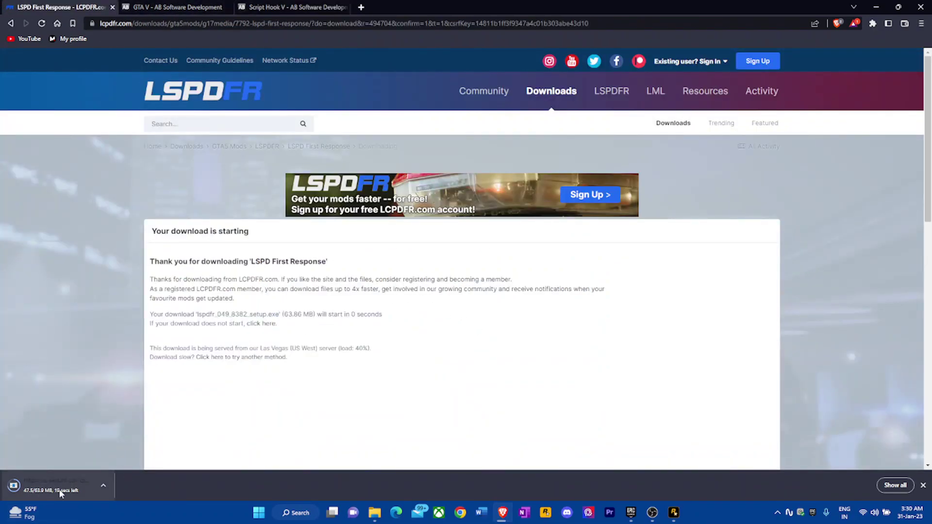
pyautogui.click(281, 6)
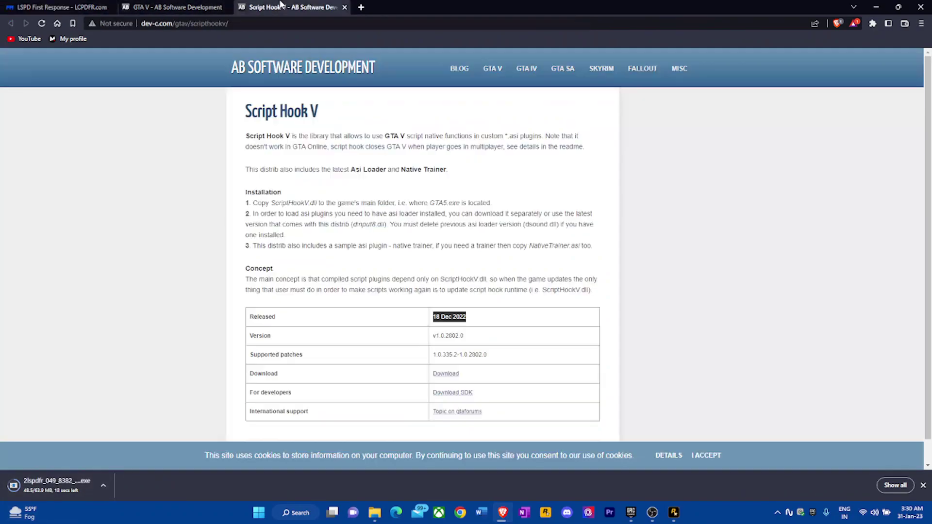
pyautogui.click(448, 375)
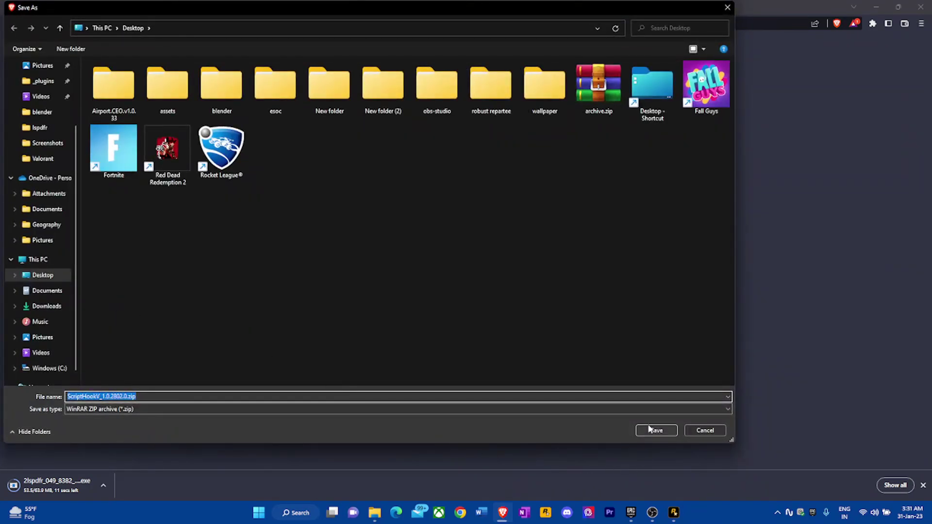
# Step: Save the archive to the Desktop as 2ScriptHookV_1.0.2802.0.zip
pyautogui.click(69, 396)
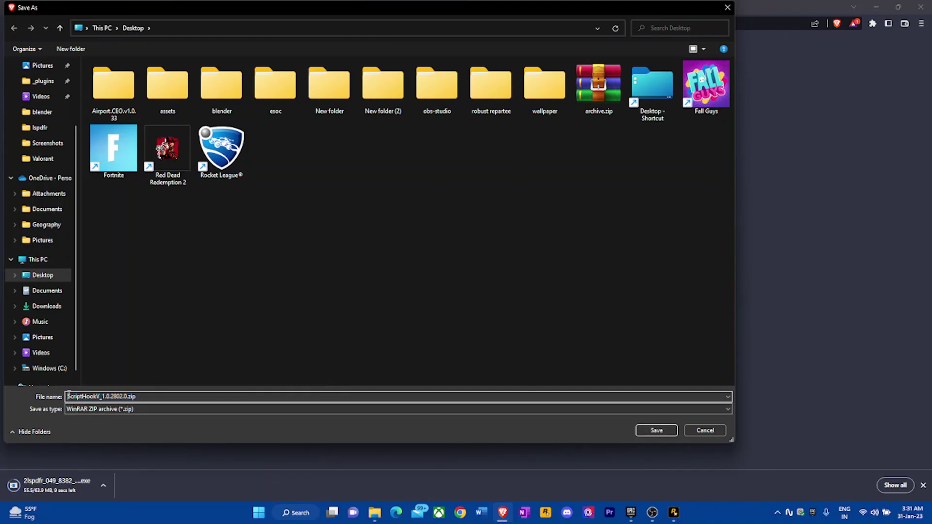
pyautogui.write('2')
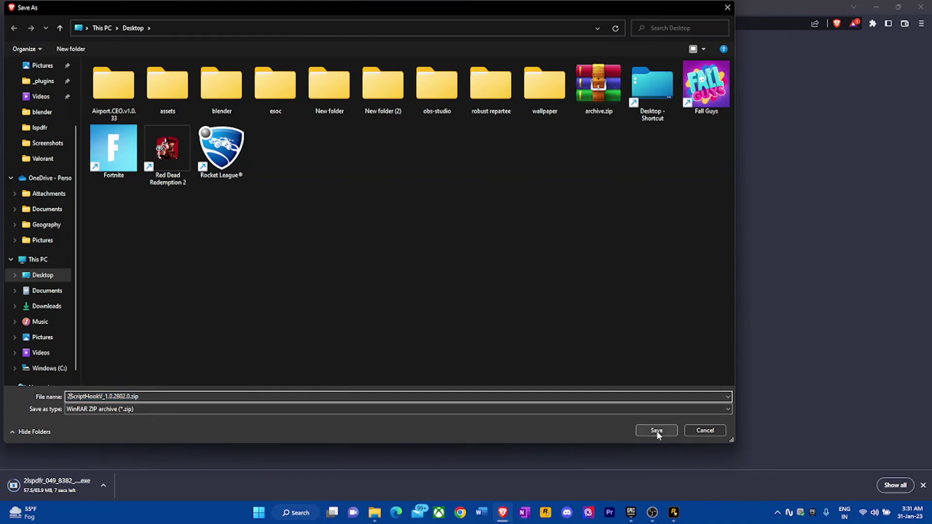
pyautogui.click(656, 430)
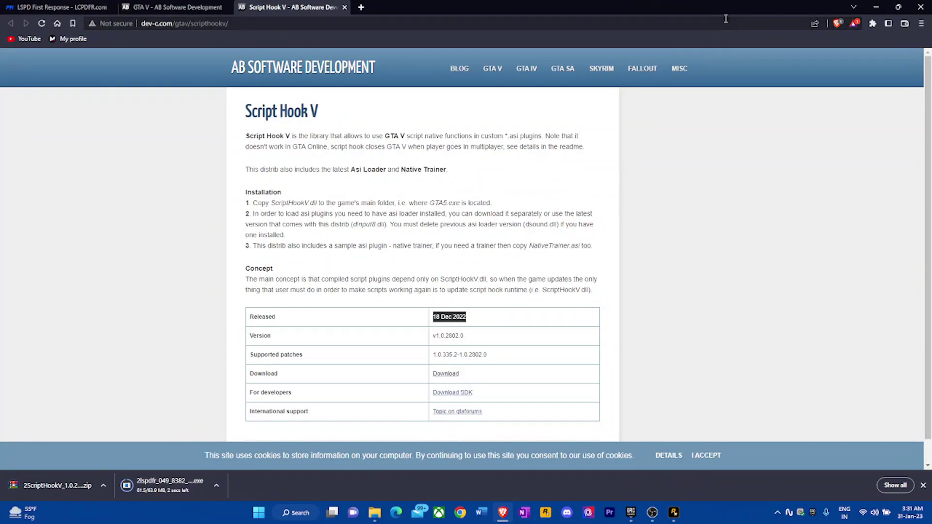
# Step: Minimise Brave, close the GTAV folder, and dismiss the RAGE warning and GTA5.exe Properties
pyautogui.click(877, 6)
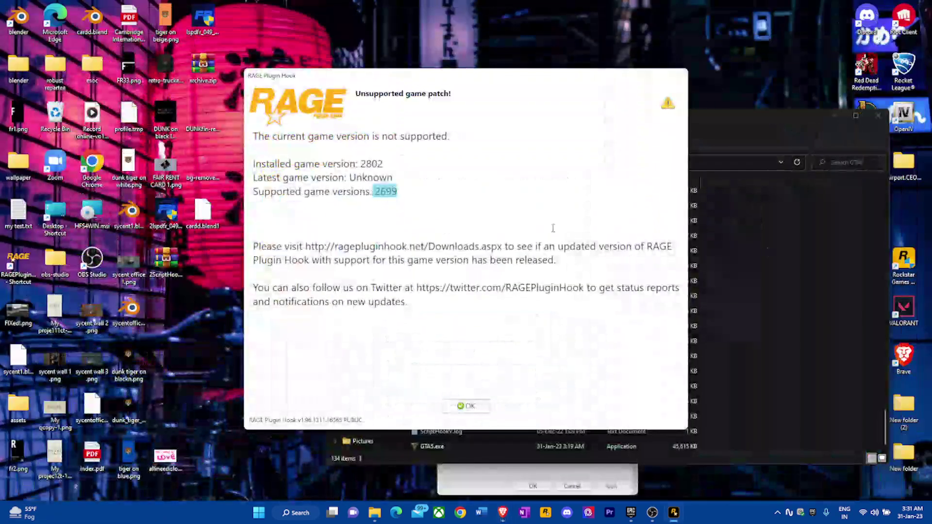
pyautogui.click(871, 119)
pyautogui.click(467, 406)
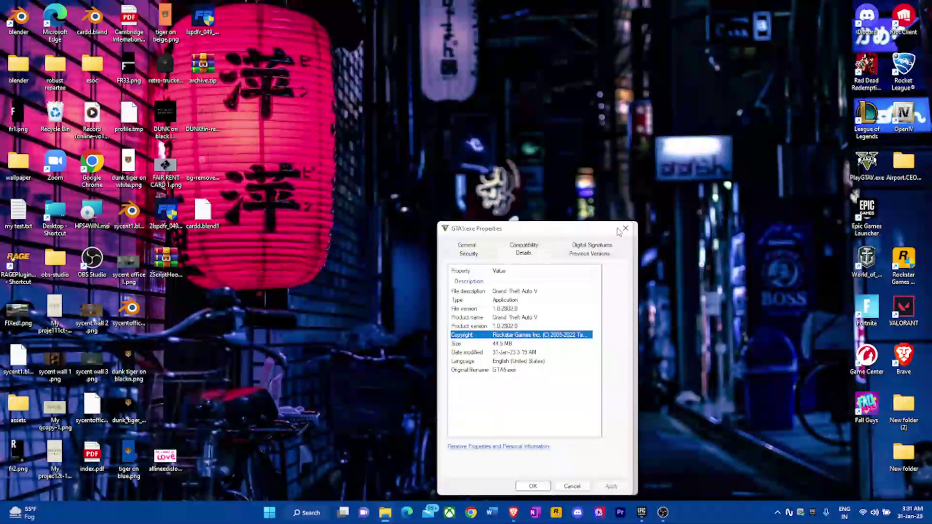
pyautogui.press('Escape')
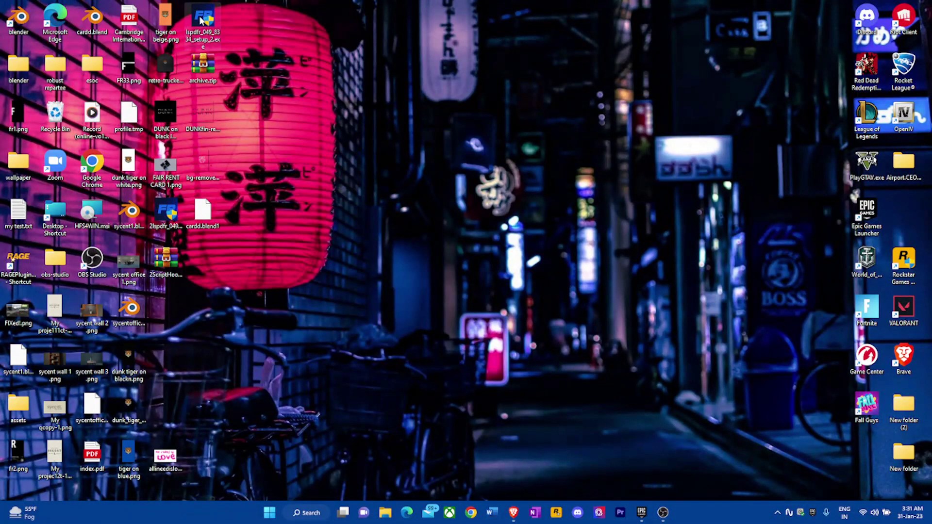
# Step: Move the 2lspdfr setup icon on the desktop and launch the LSPDFR installer
pyautogui.click(166, 216)
pyautogui.moveTo(166, 216); pyautogui.dragTo(213, 273)
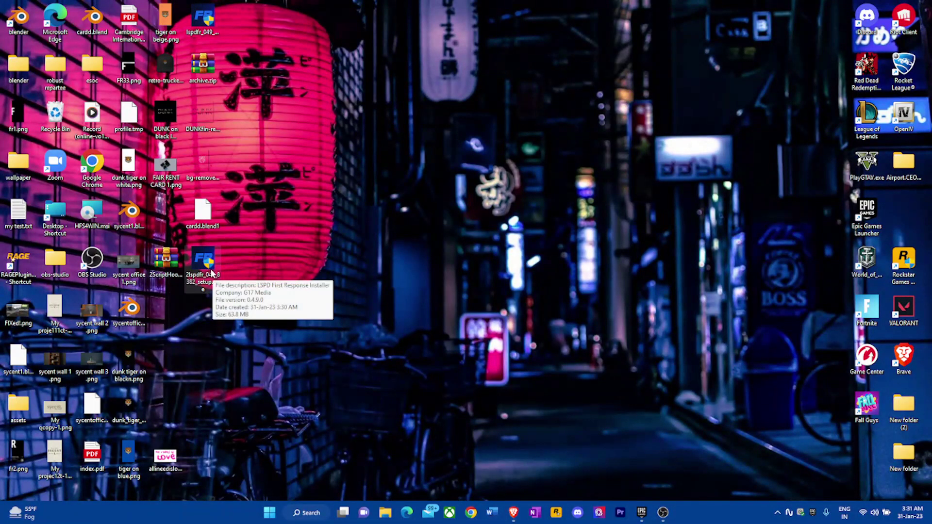
pyautogui.doubleClick(211, 273)
pyautogui.click(211, 274)
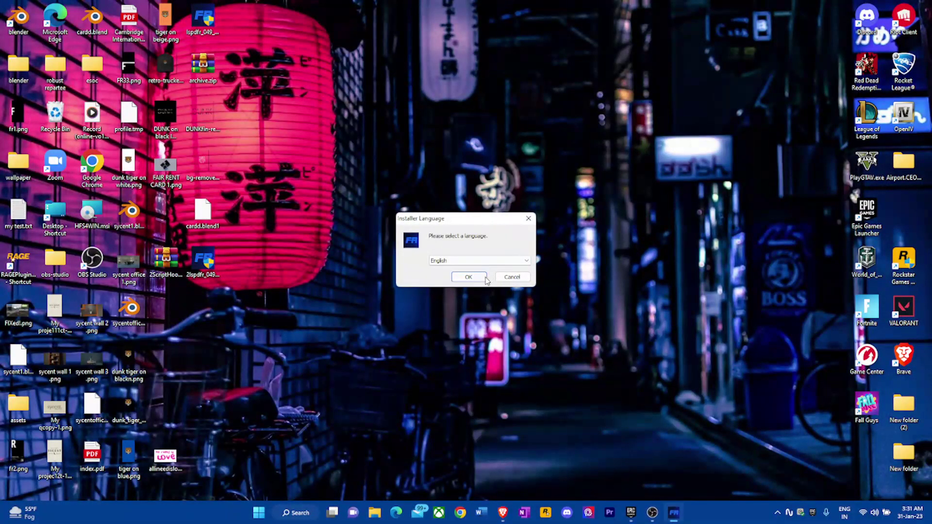
# Step: Install LSPD First Response in English with default components, then finish and launch the configurator
pyautogui.click(471, 280)
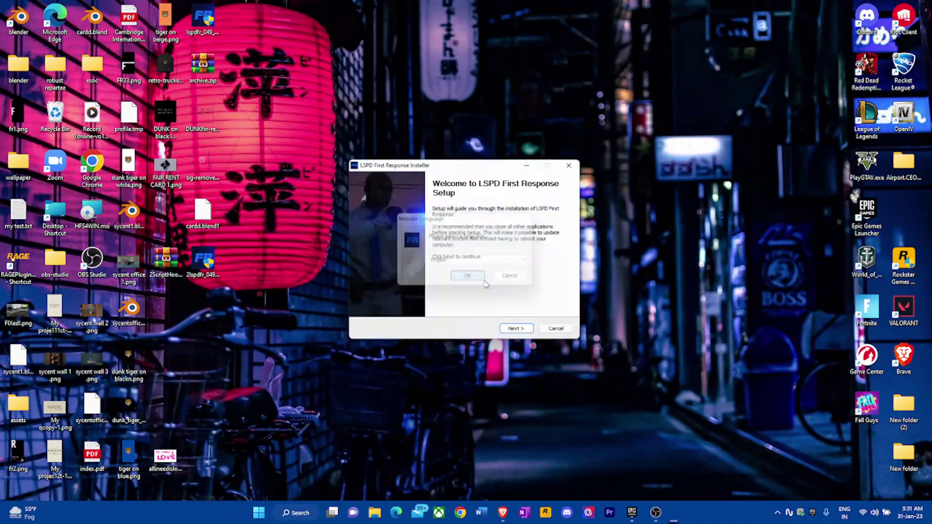
pyautogui.click(519, 333)
pyautogui.click(519, 333)
pyautogui.click(519, 333)
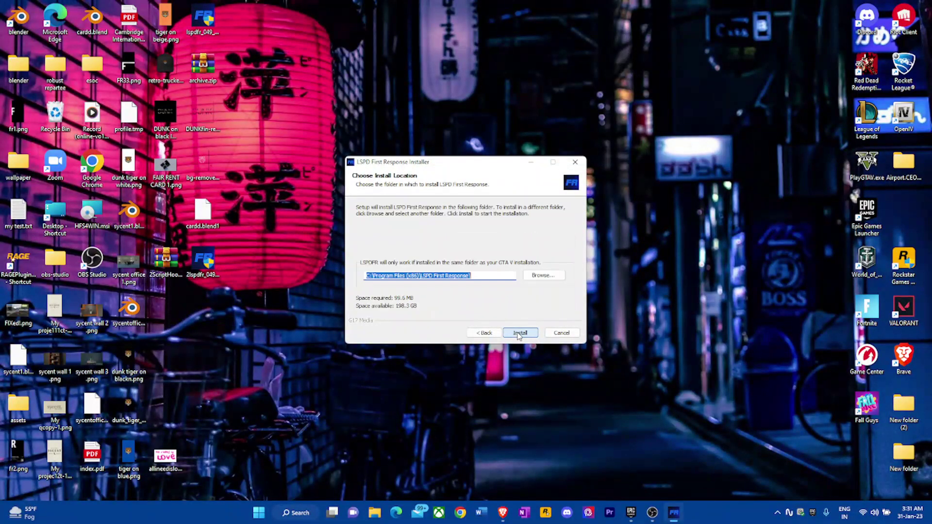
pyautogui.click(518, 334)
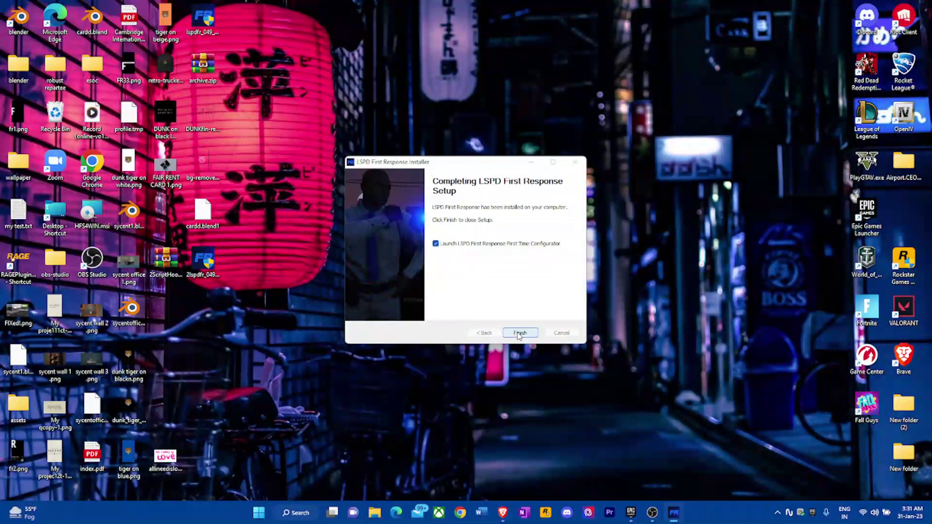
pyautogui.click(518, 333)
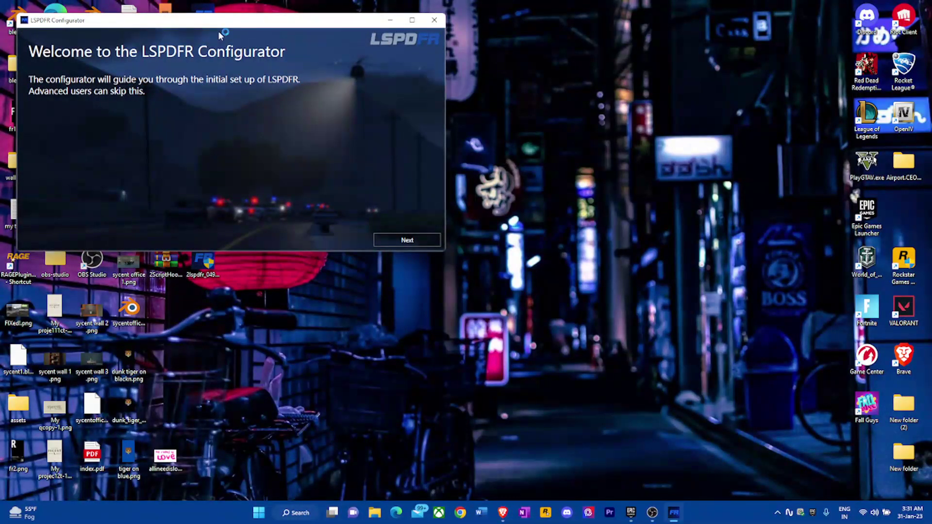
# Step: Accept the RAGE Plugin Hook disclaimer, apply 'Do it for me' settings, and dismiss Setup successful
pyautogui.click(407, 240)
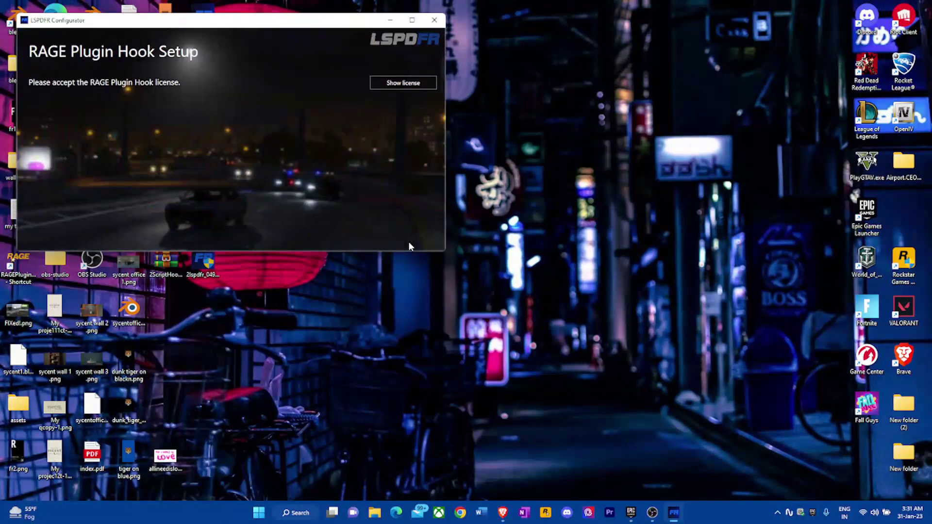
pyautogui.click(416, 87)
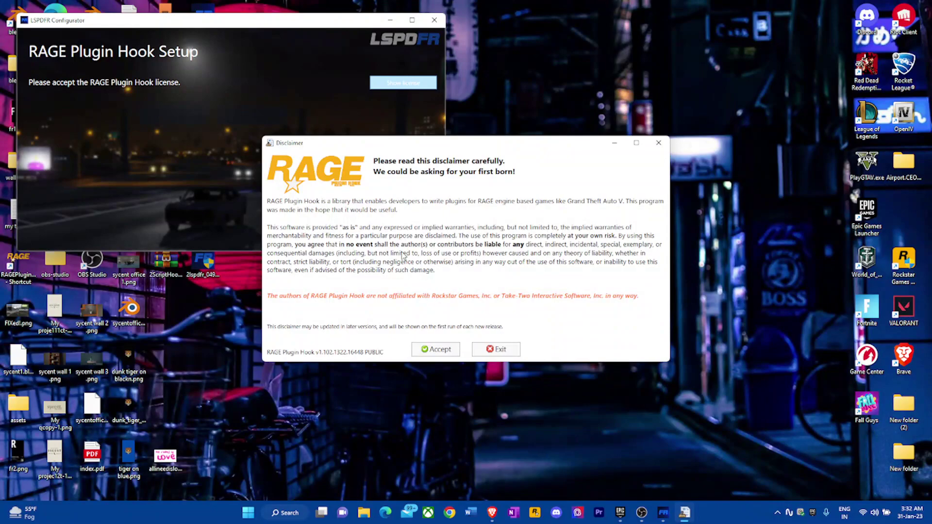
pyautogui.click(440, 349)
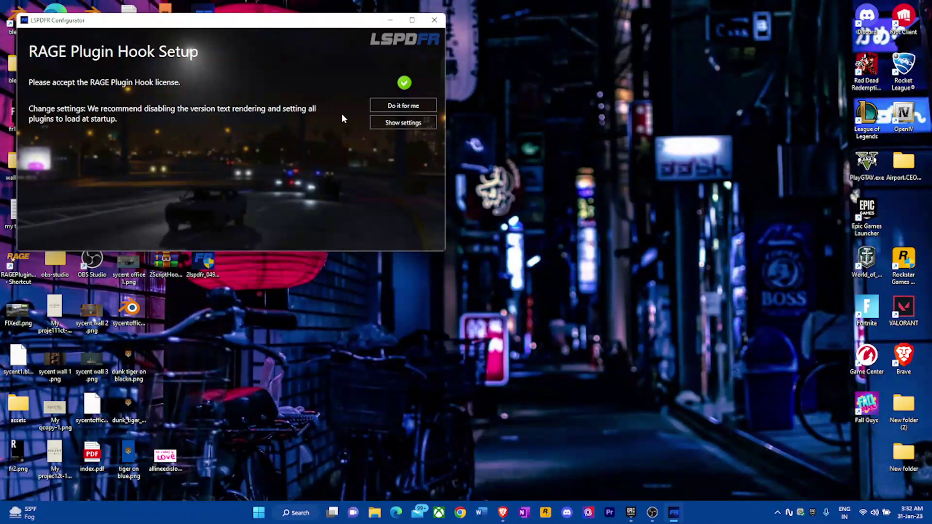
pyautogui.click(388, 110)
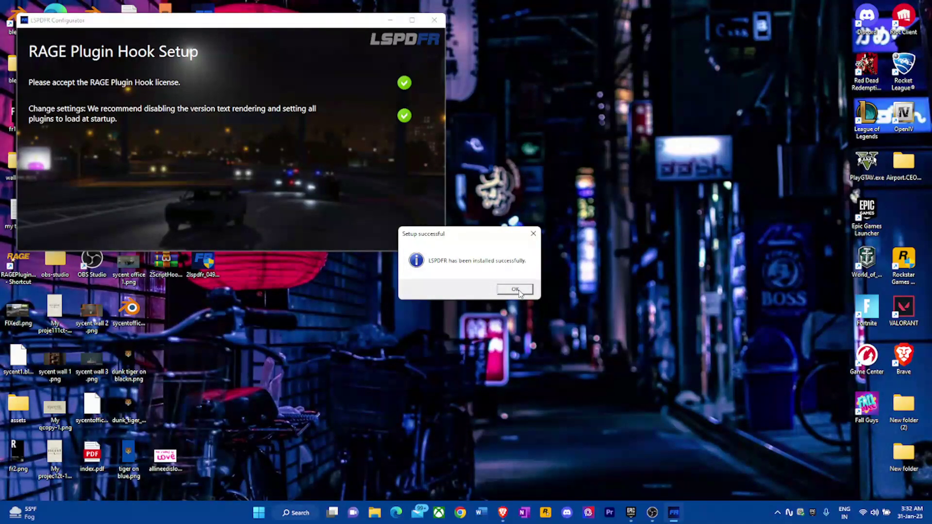
pyautogui.click(516, 290)
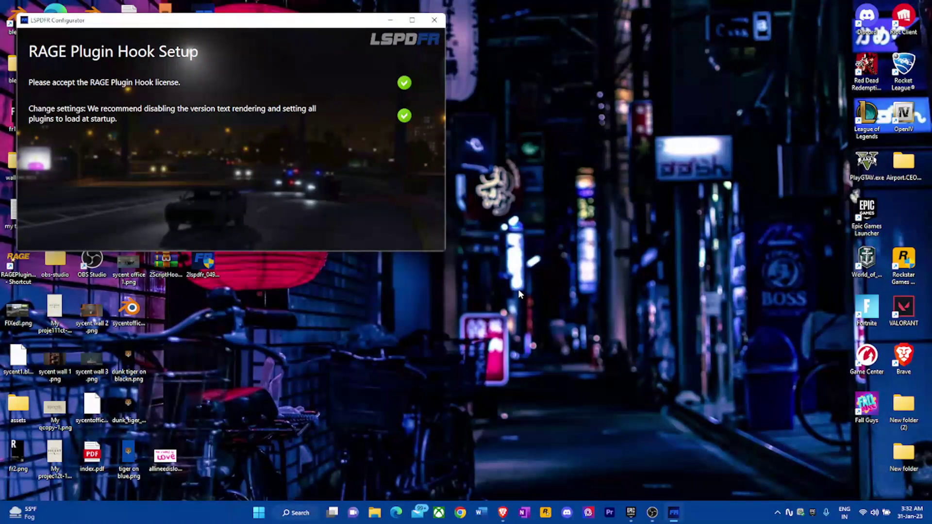
# Step: Delete the old LSPDFR setup file from the desktop and move the ScriptHookV zip to the centre
pyautogui.moveTo(206, 260); pyautogui.dragTo(240, 22)
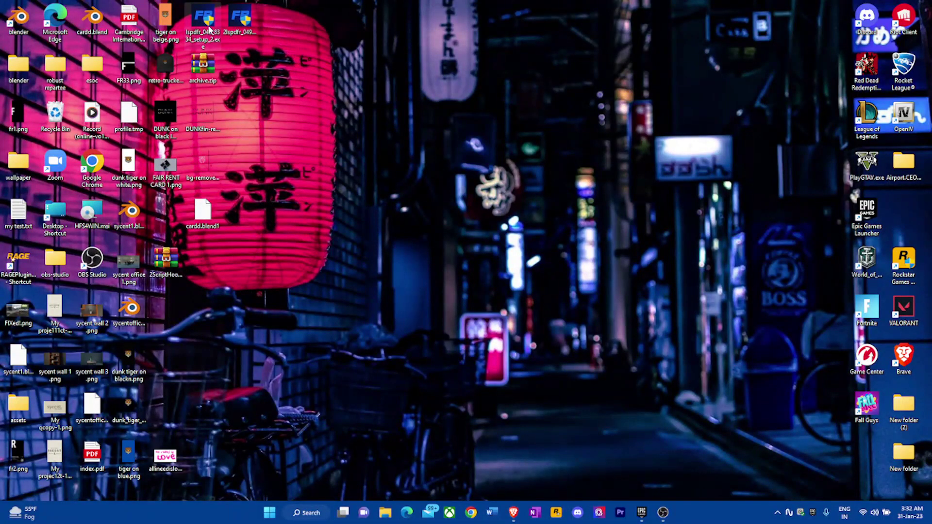
pyautogui.press('Delete')
pyautogui.moveTo(166, 261); pyautogui.dragTo(534, 266)
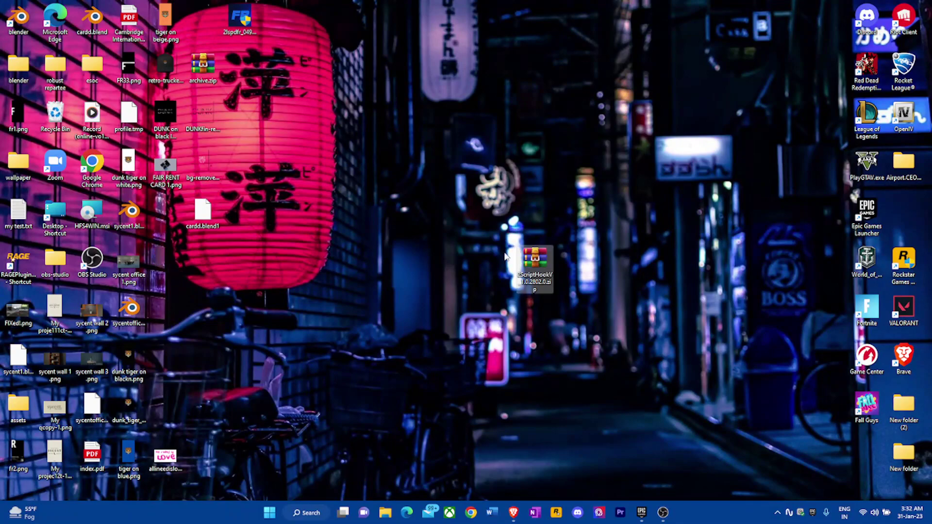
# Step: Open the ScriptHookV zip's bin folder in WinRAR and select its three files, with File Explorer alongside
pyautogui.doubleClick(546, 263)
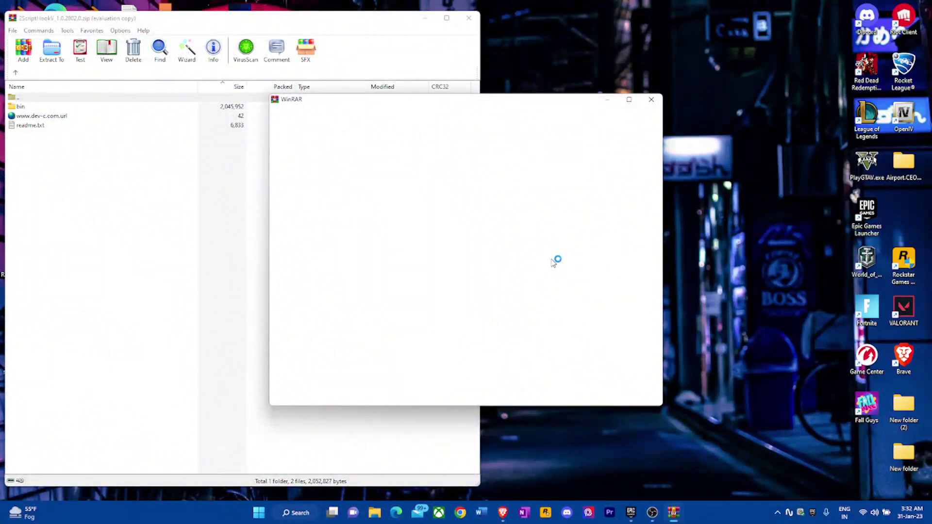
pyautogui.press('Escape')
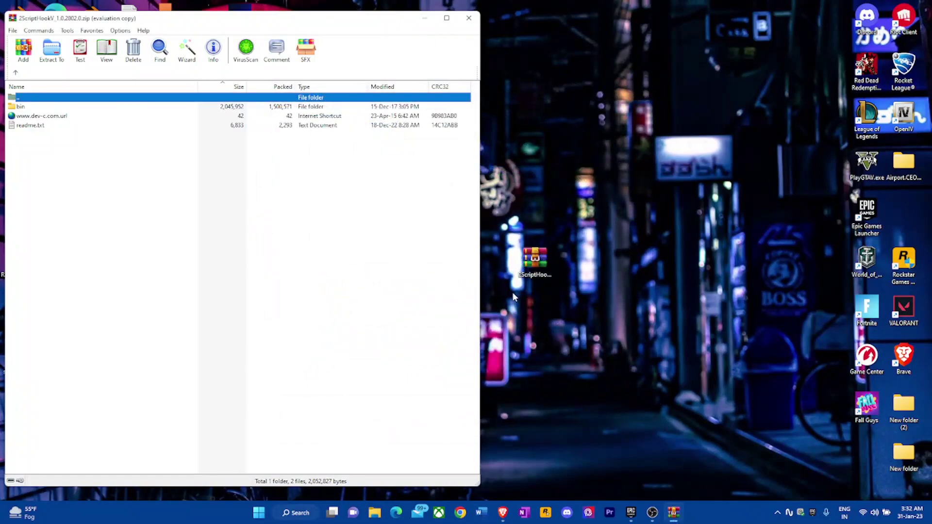
pyautogui.doubleClick(21, 107)
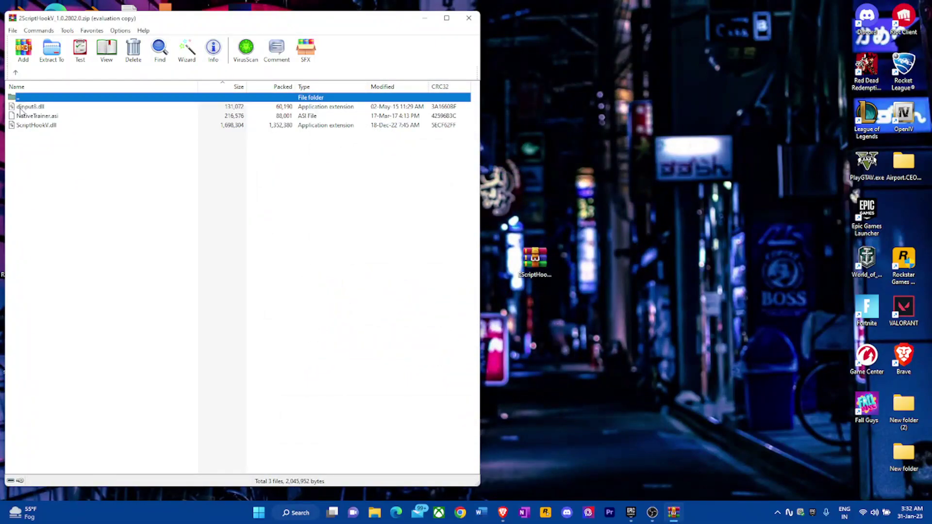
pyautogui.hotkey('ctrl', 'a')
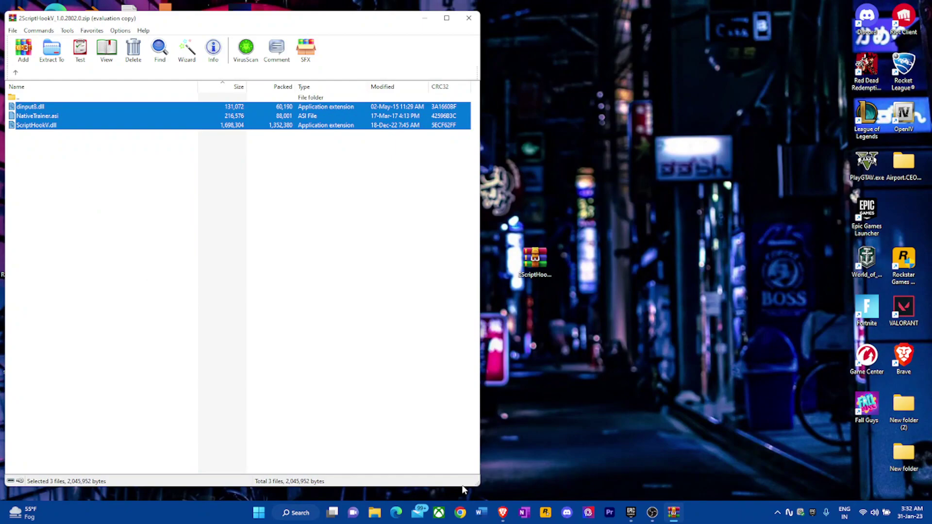
pyautogui.click(381, 517)
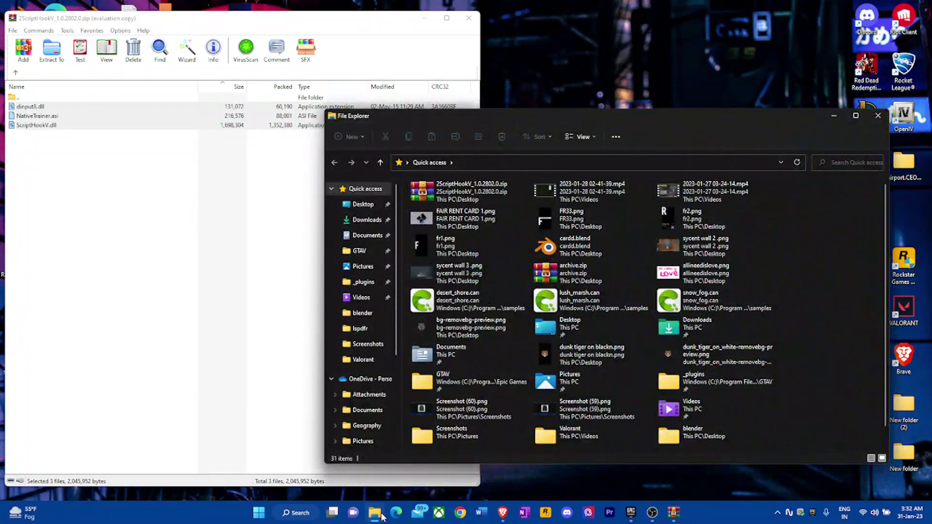
# Step: Move dinput8.dll, NativeTrainer.asi and ScriptHookV.dll into the GTAV folder, replacing the older copies
pyautogui.click(360, 250)
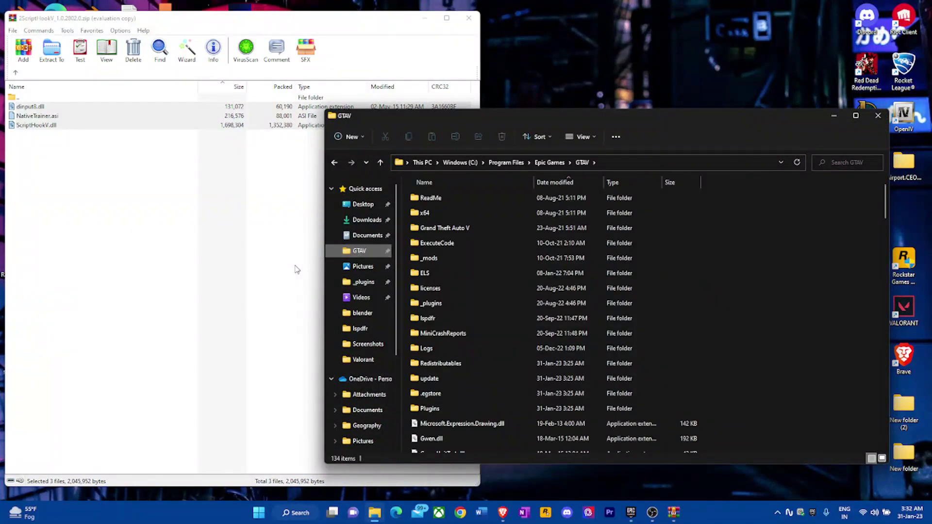
pyautogui.moveTo(48, 118); pyautogui.dragTo(847, 314)
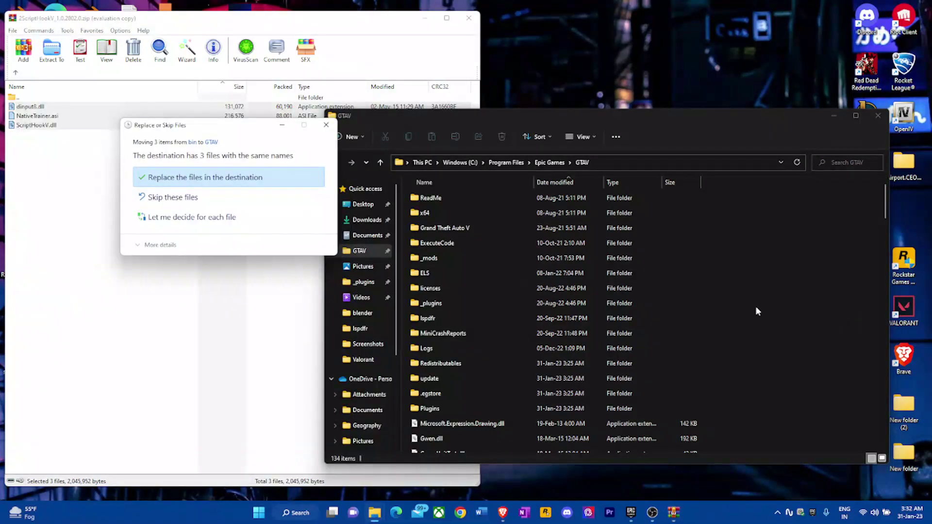
pyautogui.click(176, 180)
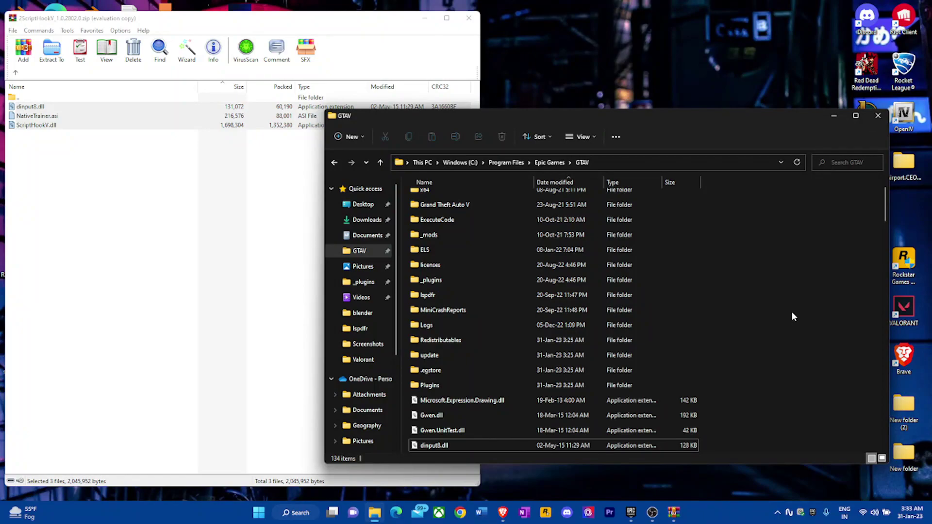
pyautogui.click(505, 513)
# Step: Search 'rage native ui' in a new tab and open the RAGENativeUI GitHub releases page
pyautogui.click(360, 7)
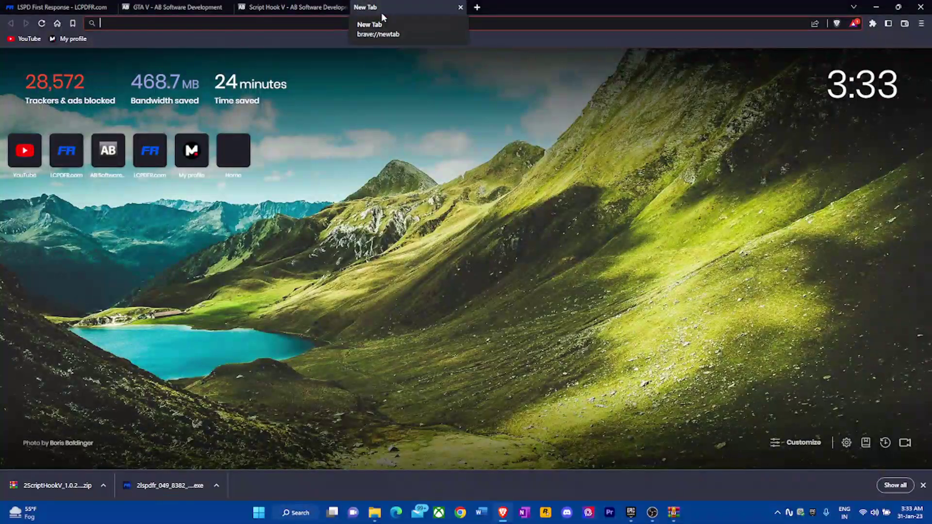
pyautogui.write('rage native ui')
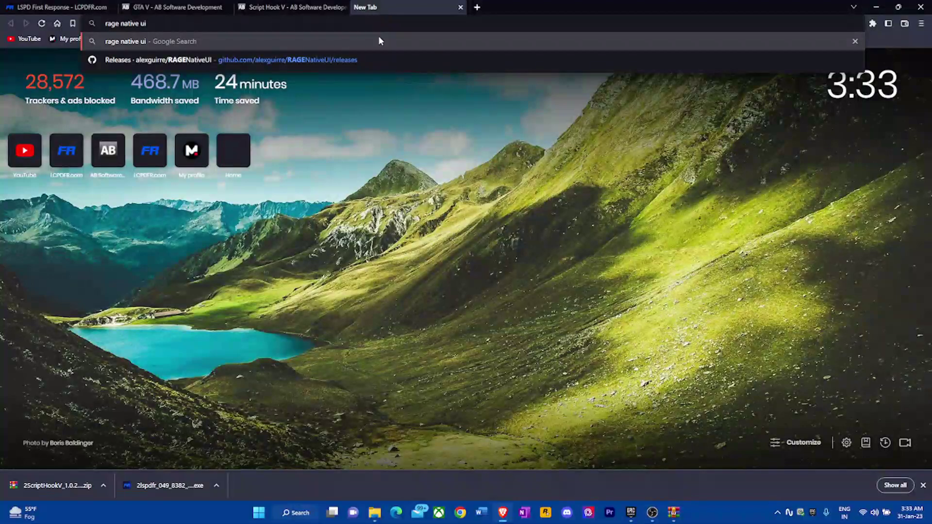
pyautogui.click(378, 56)
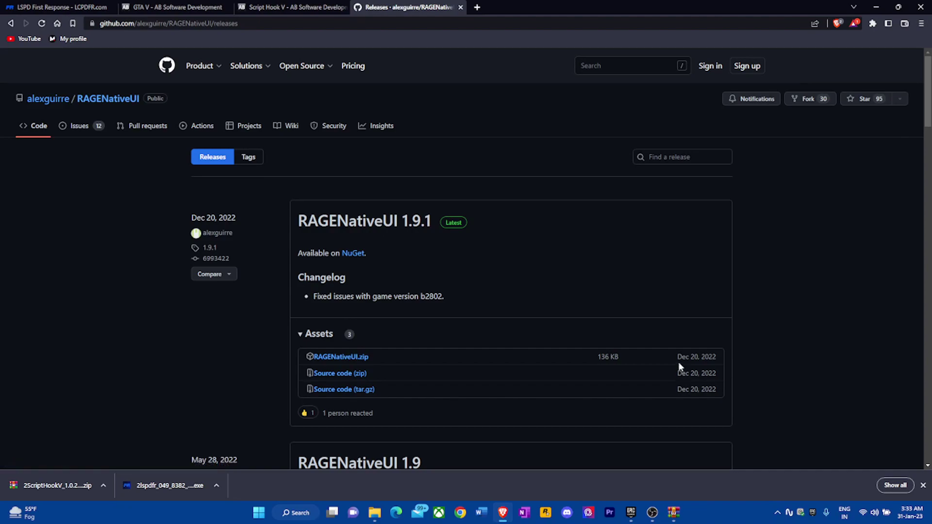
pyautogui.moveTo(676, 358); pyautogui.dragTo(713, 360)
pyautogui.click(731, 365)
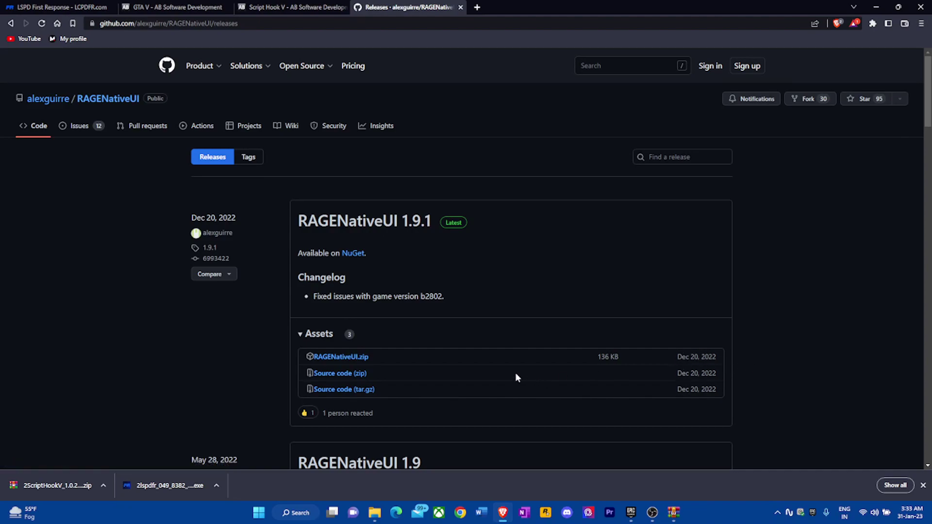
# Step: Download RAGENativeUI.zip to the Desktop as 2RAGENativeUI.zip and open it in WinRAR
pyautogui.click(353, 364)
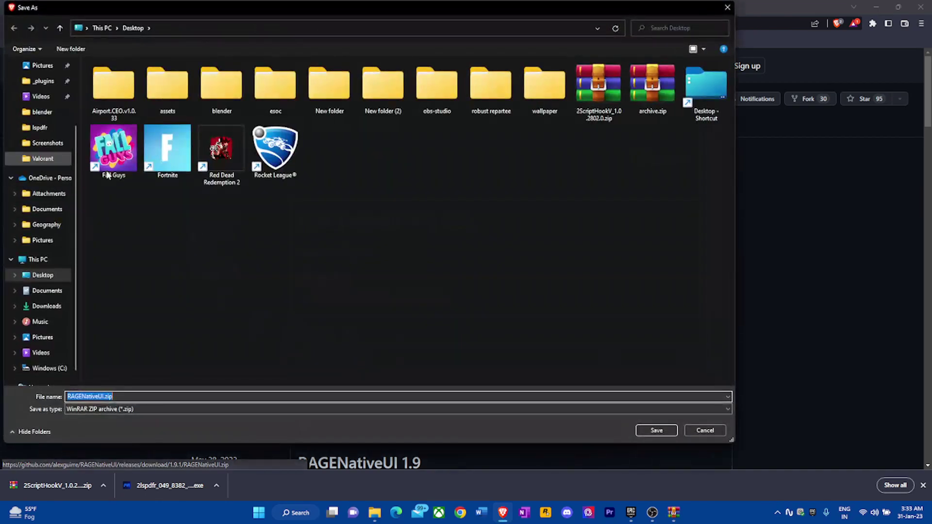
pyautogui.click(68, 397)
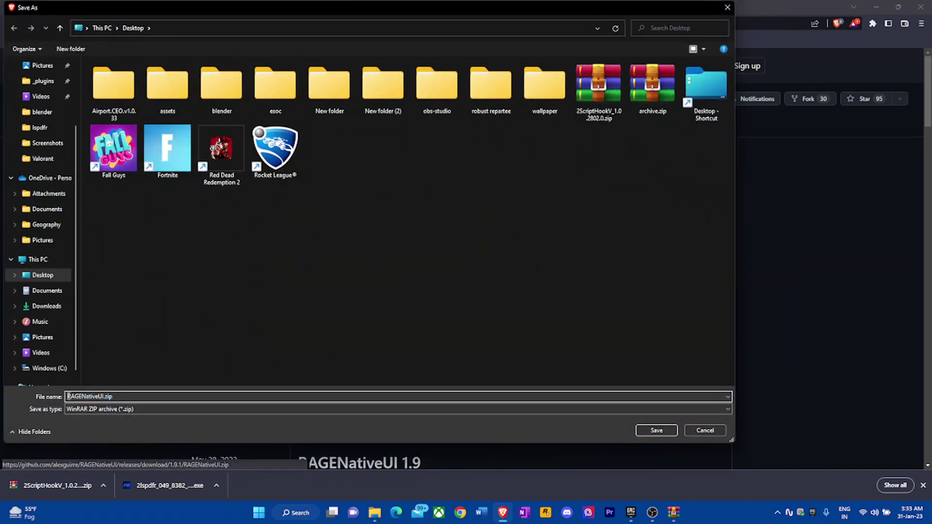
pyautogui.write('2')
pyautogui.click(657, 431)
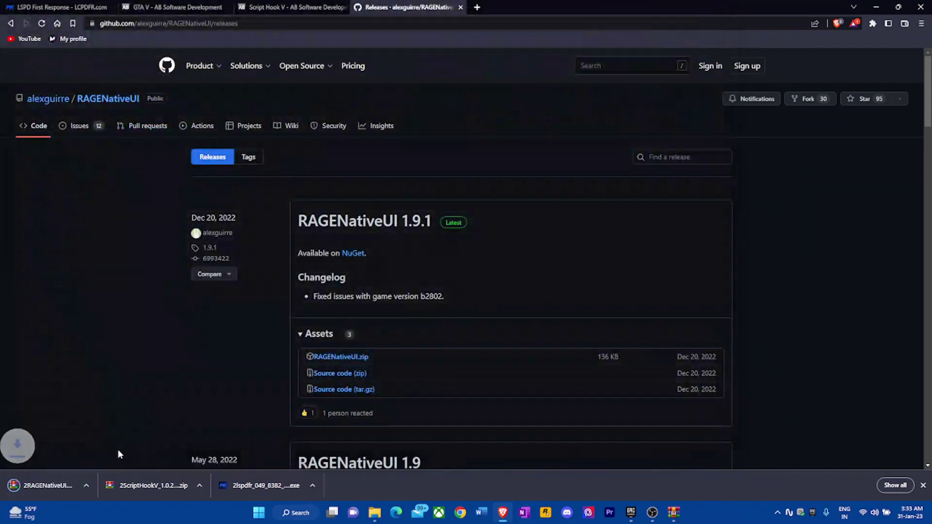
pyautogui.click(72, 489)
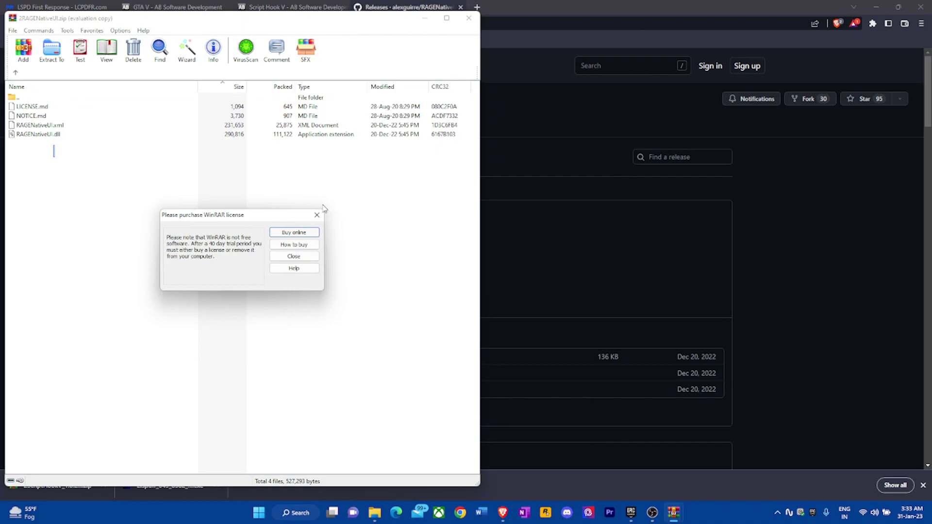
# Step: Move all four RAGENativeUI files into the GTAV folder, replacing the existing copies
pyautogui.hotkey('alt', 'Tab')
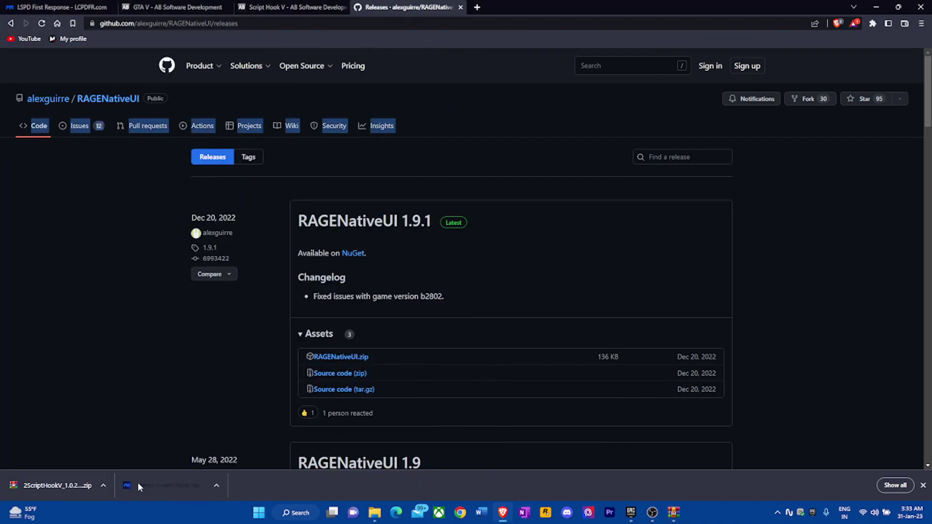
pyautogui.moveTo(674, 513)
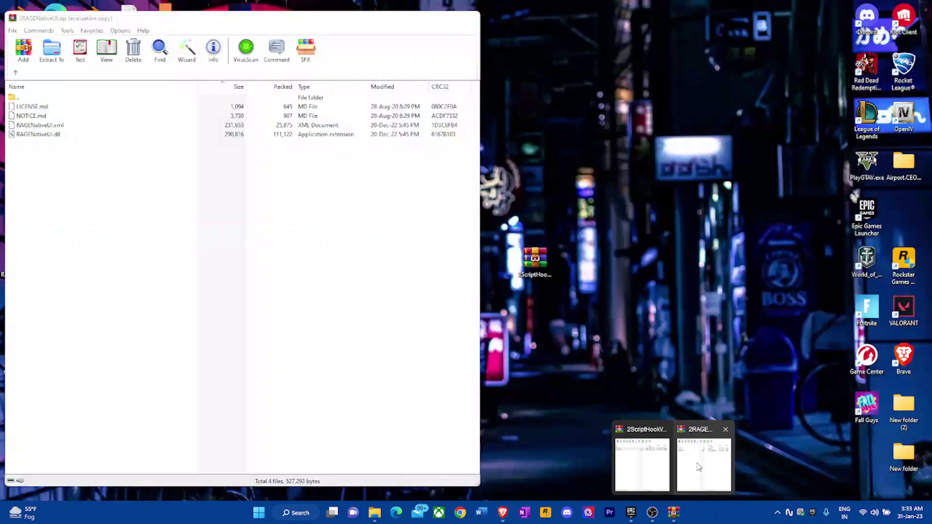
pyautogui.click(704, 464)
pyautogui.moveTo(41, 144); pyautogui.dragTo(42, 109)
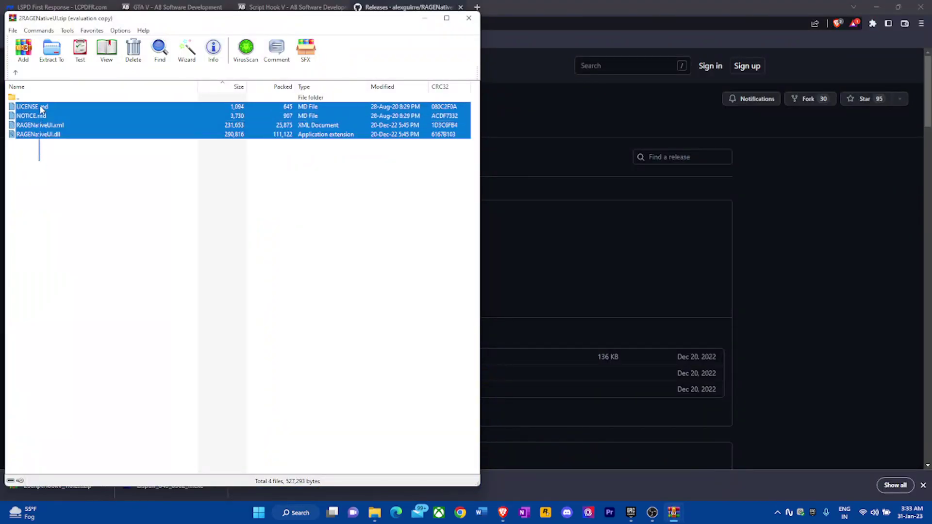
pyautogui.click(375, 513)
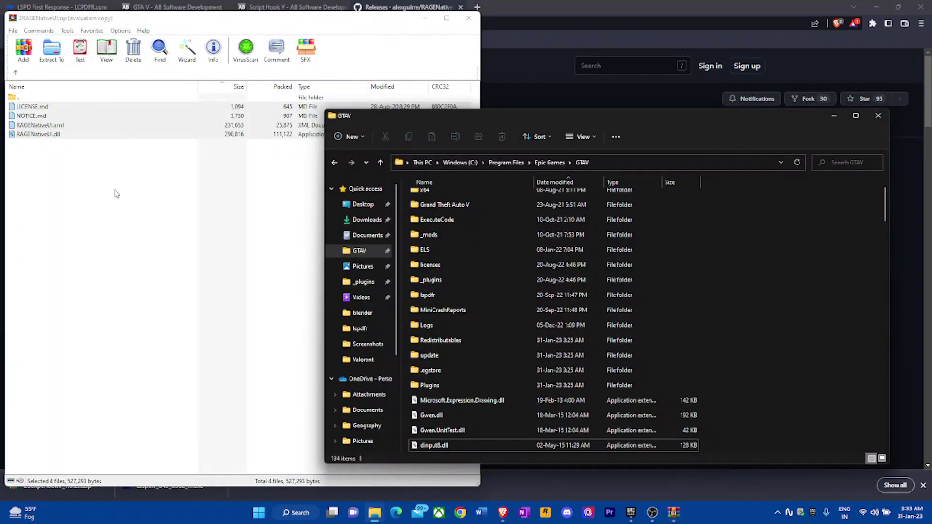
pyautogui.moveTo(27, 131); pyautogui.dragTo(682, 281)
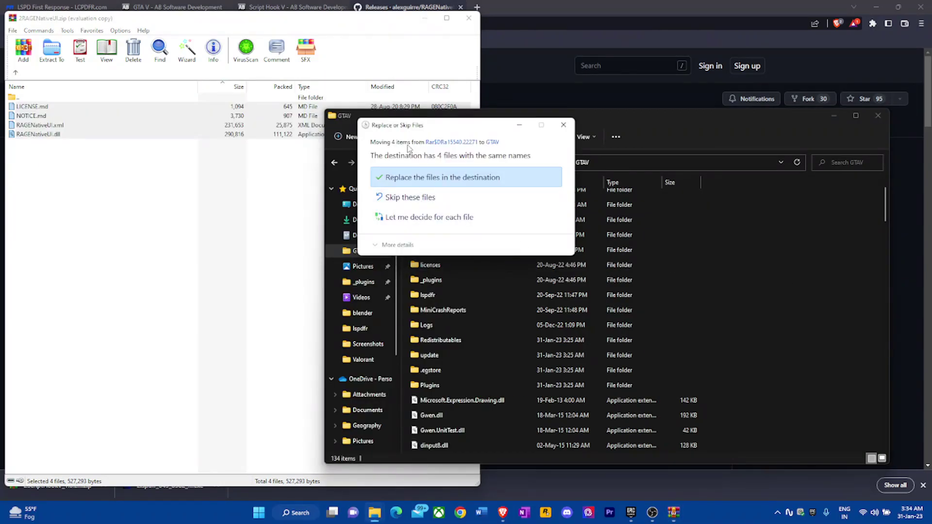
pyautogui.click(409, 178)
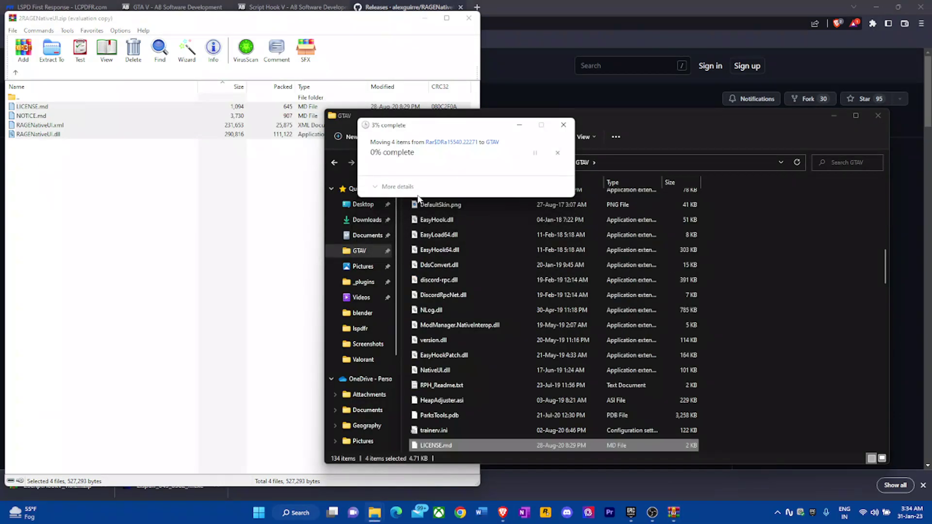
# Step: Clear the selections, close the RAGENativeUI archive, and minimize the browser
pyautogui.click(195, 198)
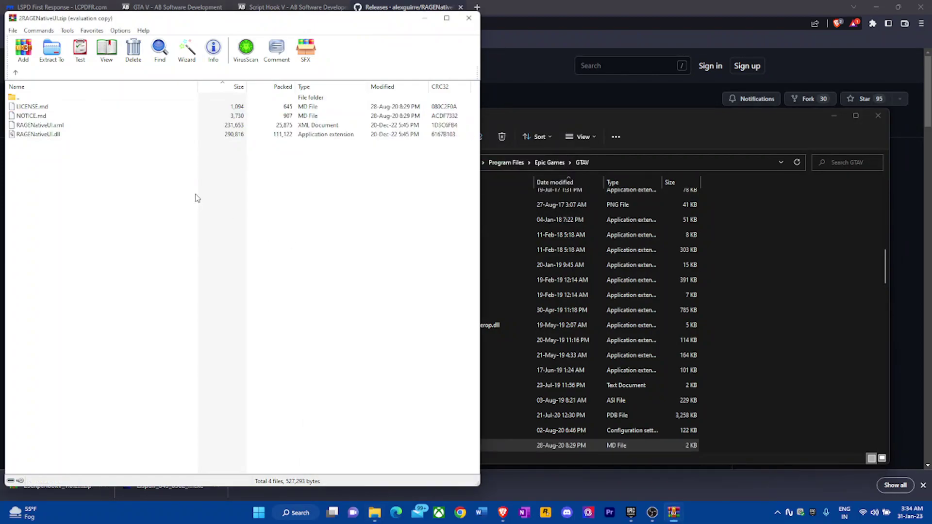
pyautogui.click(748, 297)
pyautogui.click(468, 18)
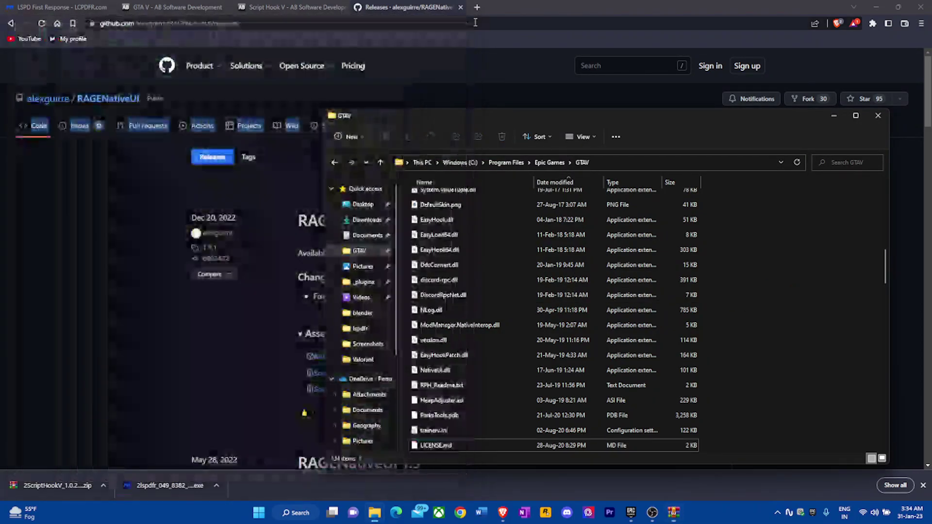
pyautogui.click(876, 7)
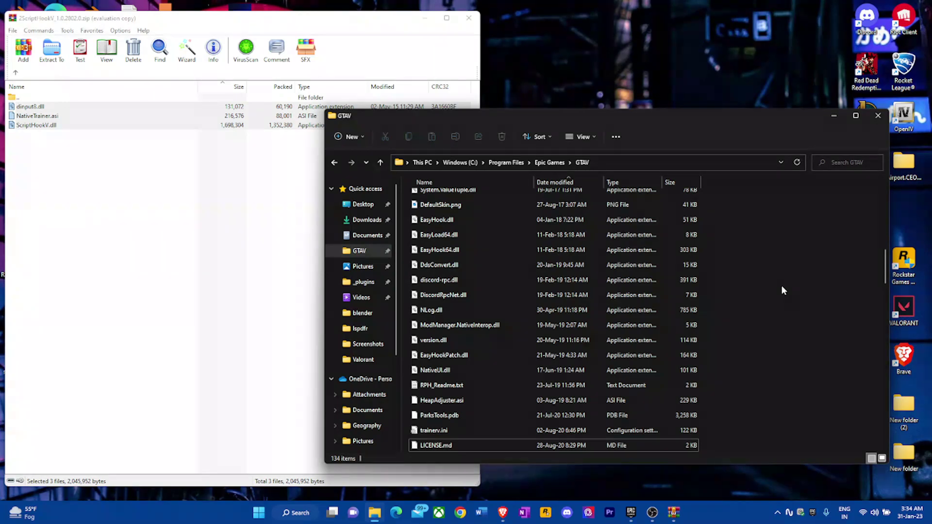
pyautogui.click(502, 513)
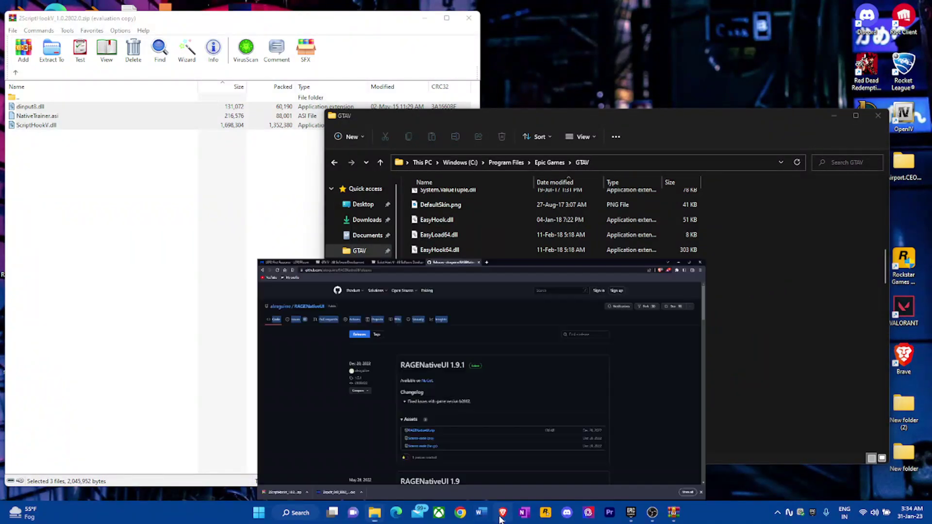
# Step: Search Google for 'limit adjuster gta v' in a new tab
pyautogui.click(476, 8)
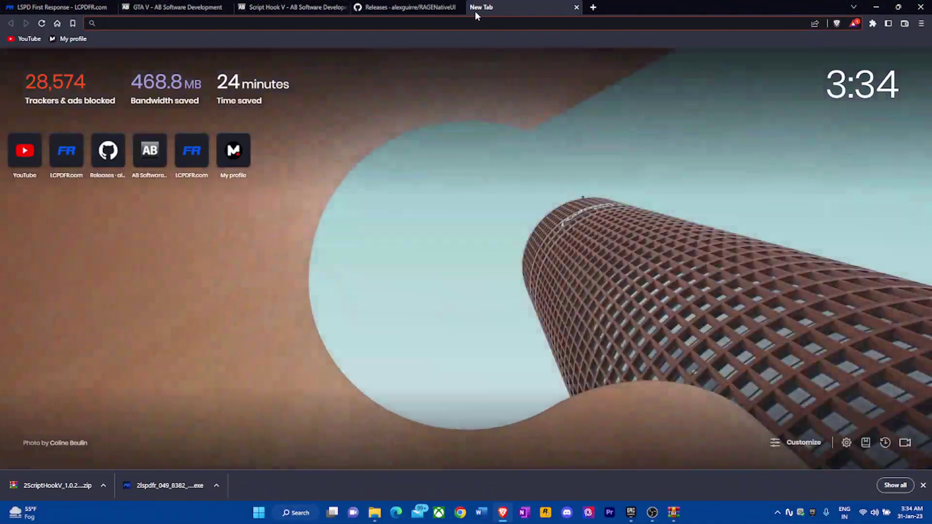
pyautogui.write('heap')
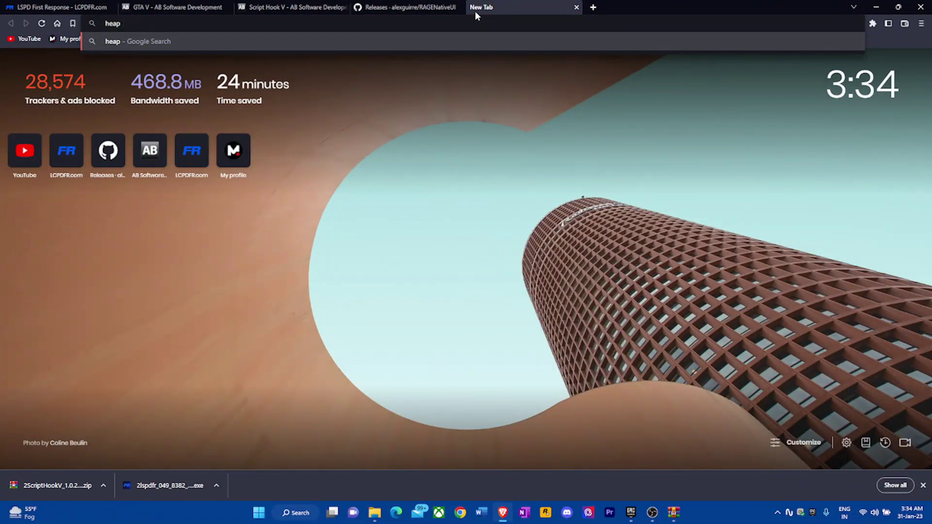
pyautogui.hotkey('ctrl', 'a')
pyautogui.press('BackSpace')
pyautogui.write('limit')
pyautogui.write(' adjuster gta v')
pyautogui.press('Return')
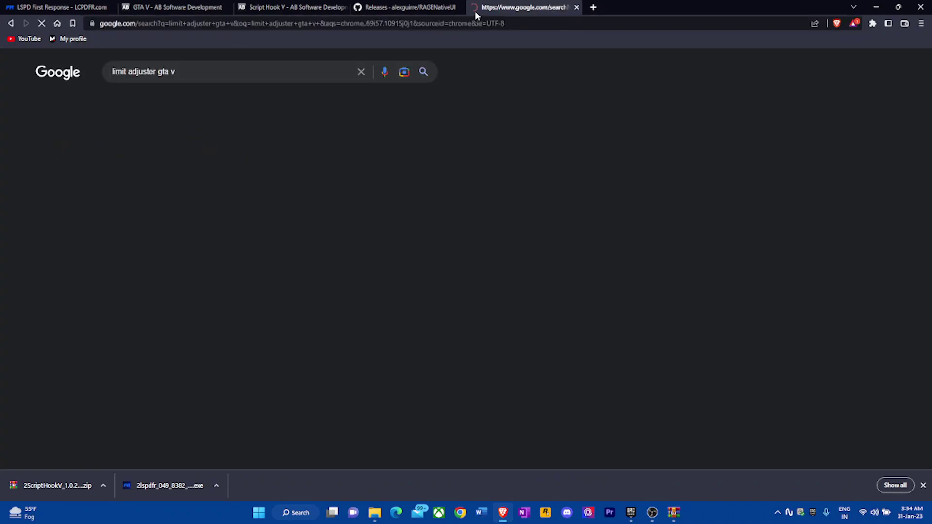
# Step: Download the Packfile Limit Adjuster 1.2 zip from GTA5-Mods to the Desktop
pyautogui.click(215, 155)
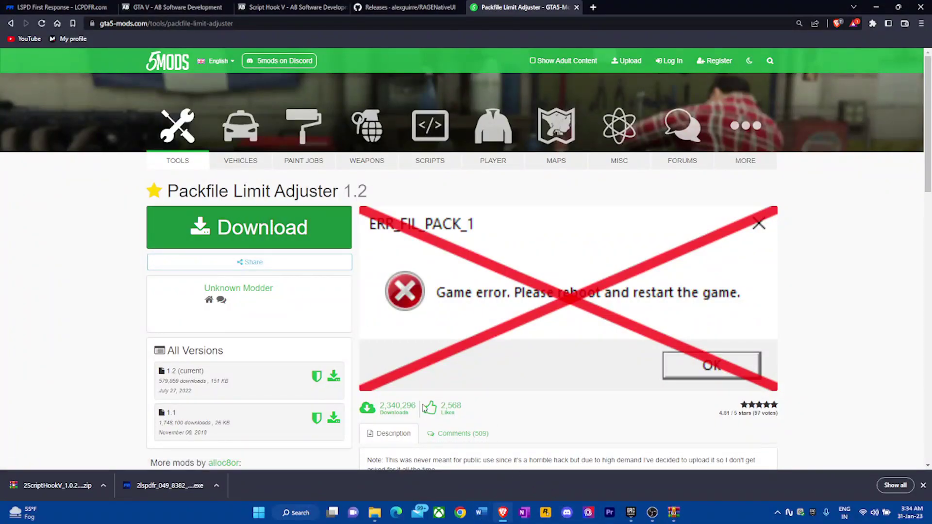
pyautogui.click(267, 222)
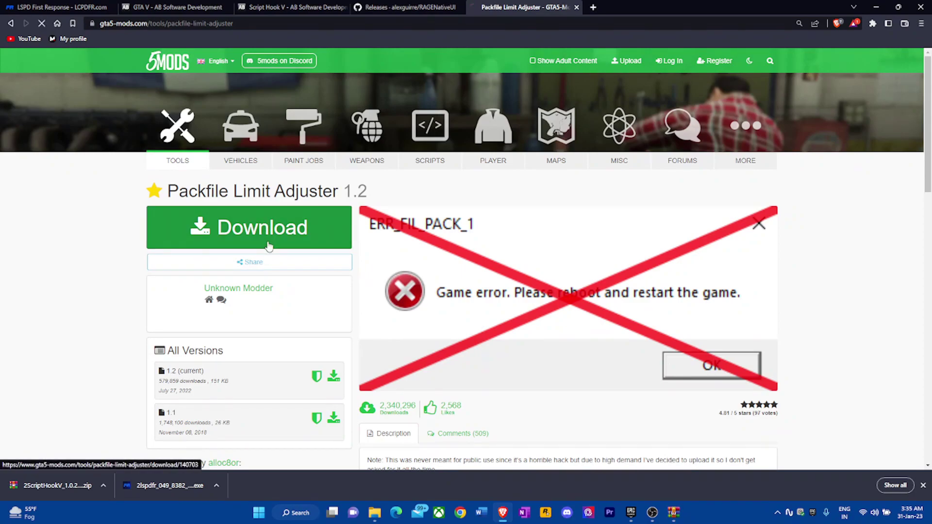
pyautogui.click(513, 270)
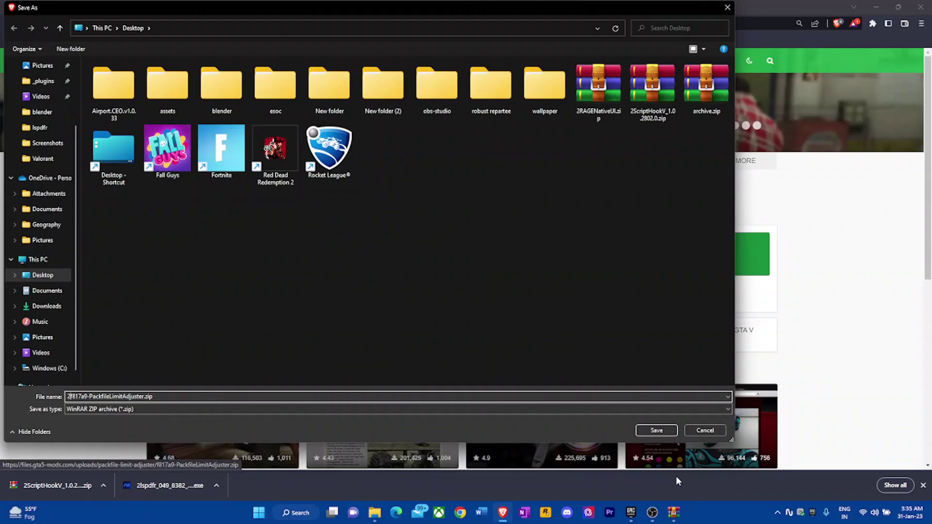
pyautogui.click(656, 432)
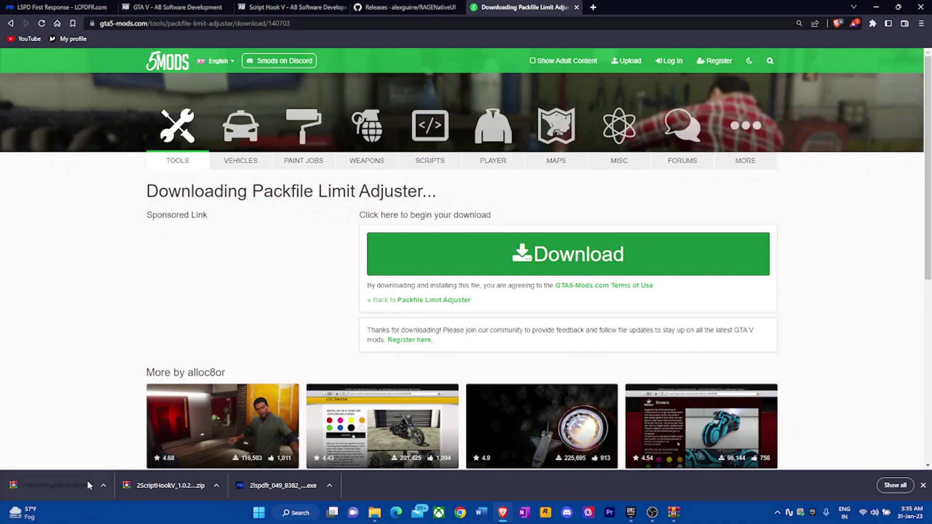
# Step: Open the adjuster archive in WinRAR and select PackfileLimitAdjuster.asi and PackfileLimitAdjuster.ini, excluding ReadMe.txt
pyautogui.click(88, 482)
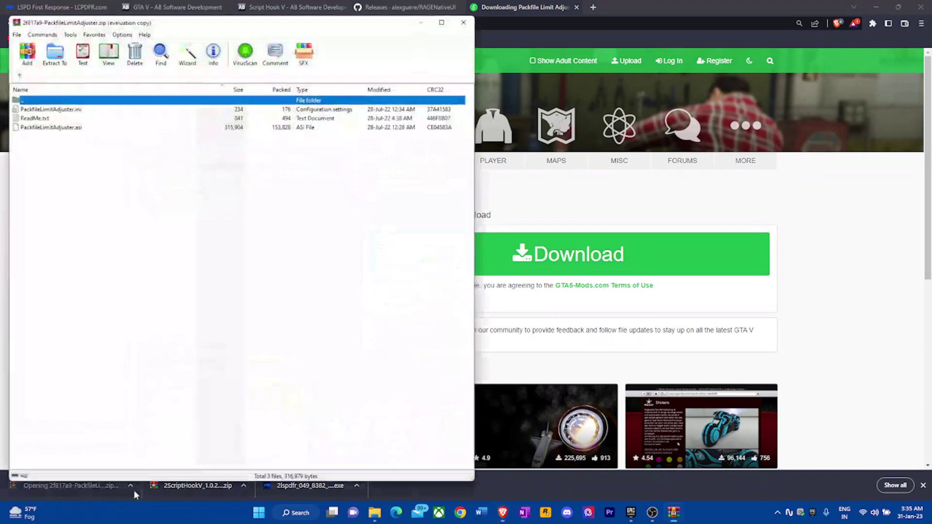
pyautogui.click(39, 126)
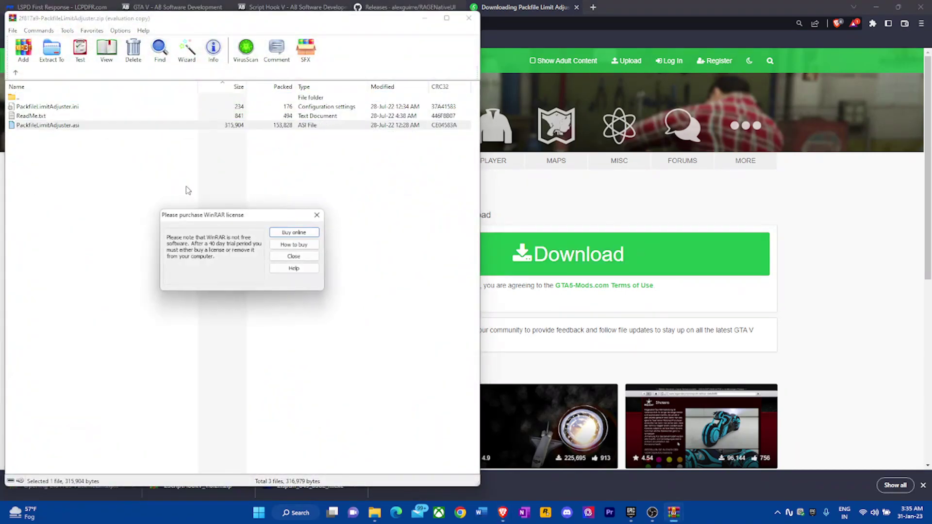
pyautogui.click(317, 214)
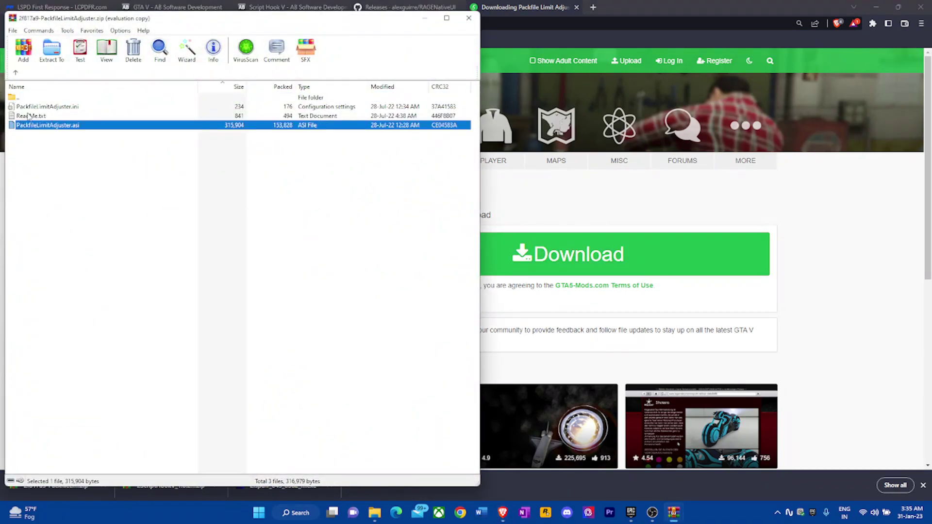
pyautogui.keyDown('shift'); pyautogui.click(55, 107); pyautogui.keyUp('shift')
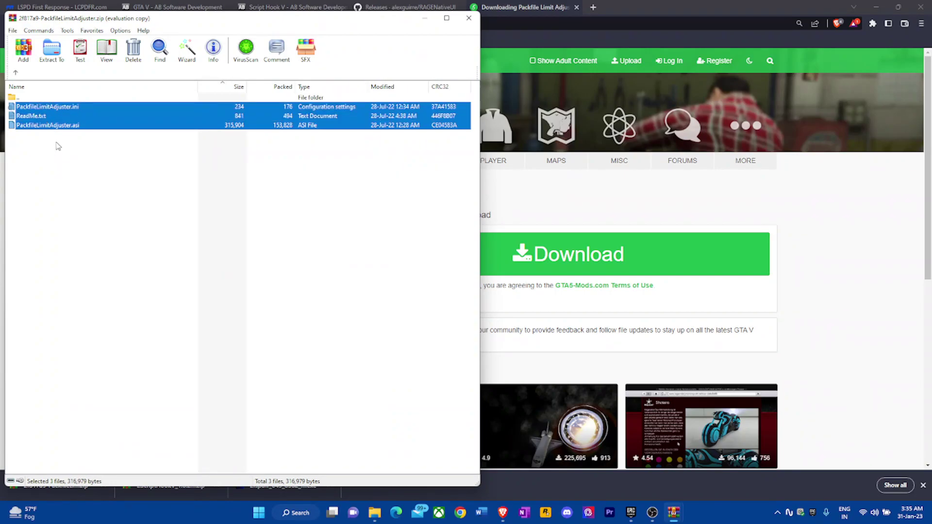
pyautogui.keyDown('shift'); pyautogui.click(30, 117); pyautogui.keyUp('shift')
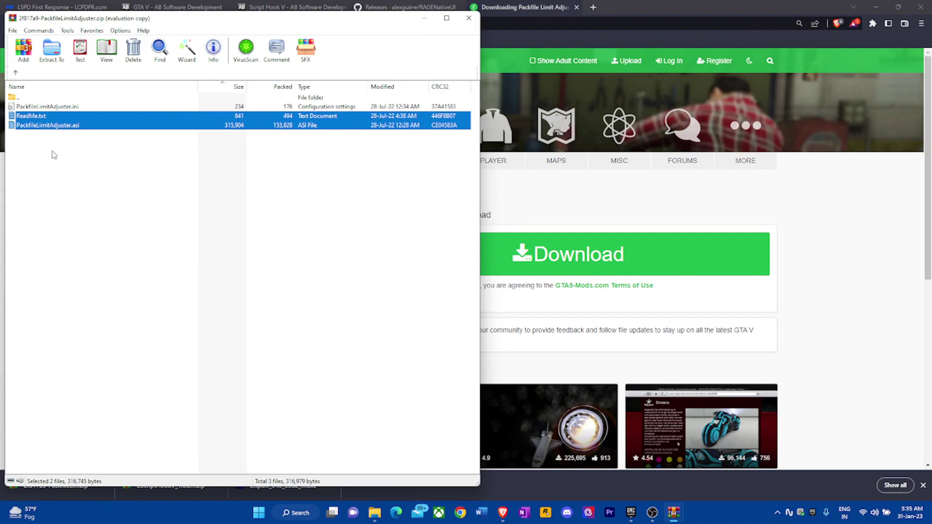
pyautogui.click(51, 126)
pyautogui.keyDown('shift'); pyautogui.click(52, 107); pyautogui.keyUp('shift')
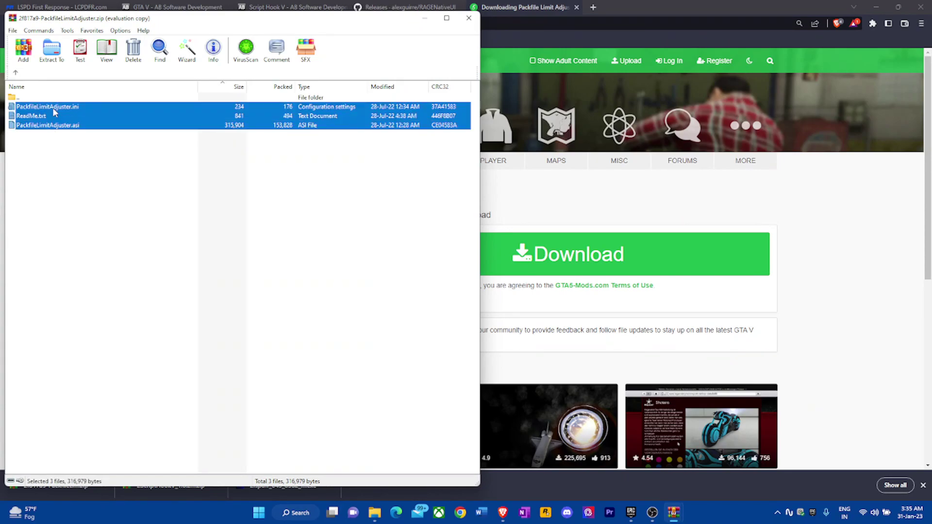
pyautogui.keyDown('ctrl'); pyautogui.click(54, 117); pyautogui.keyUp('ctrl')
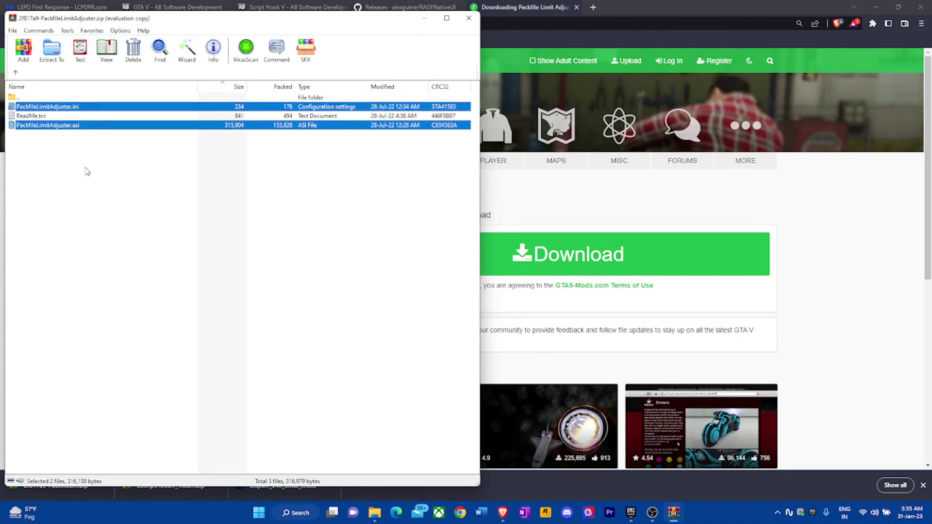
# Step: Move both adjuster files into GTAV, replacing old copies, then close Explorer and WinRAR and open a new tab
pyautogui.click(375, 512)
pyautogui.moveTo(37, 126); pyautogui.dragTo(836, 287)
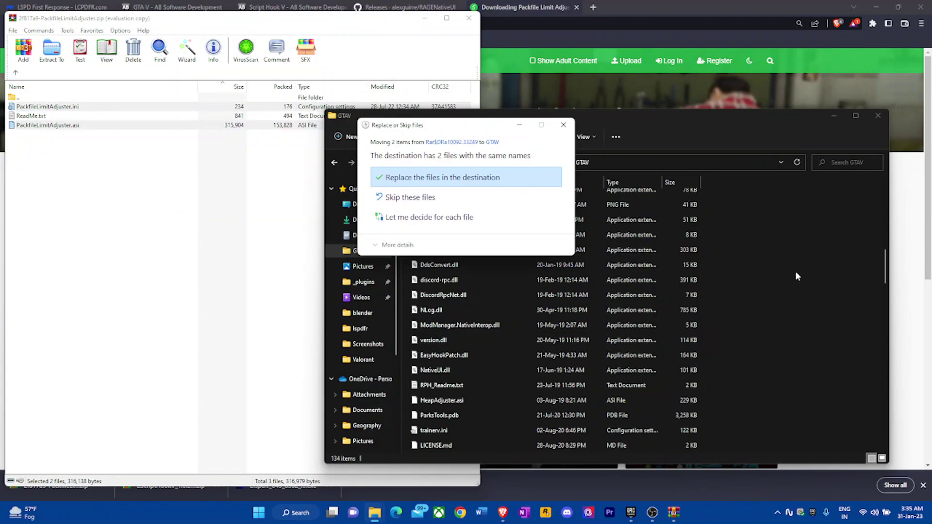
pyautogui.click(457, 178)
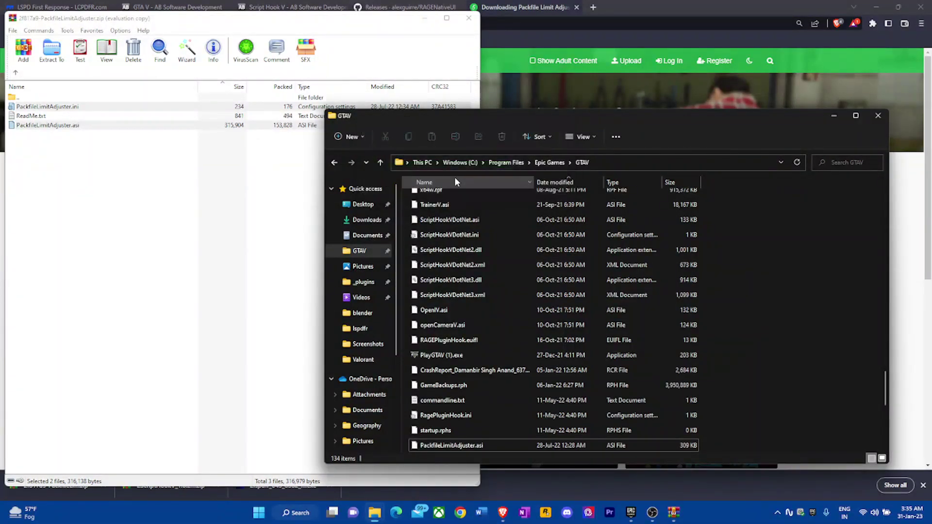
pyautogui.click(880, 115)
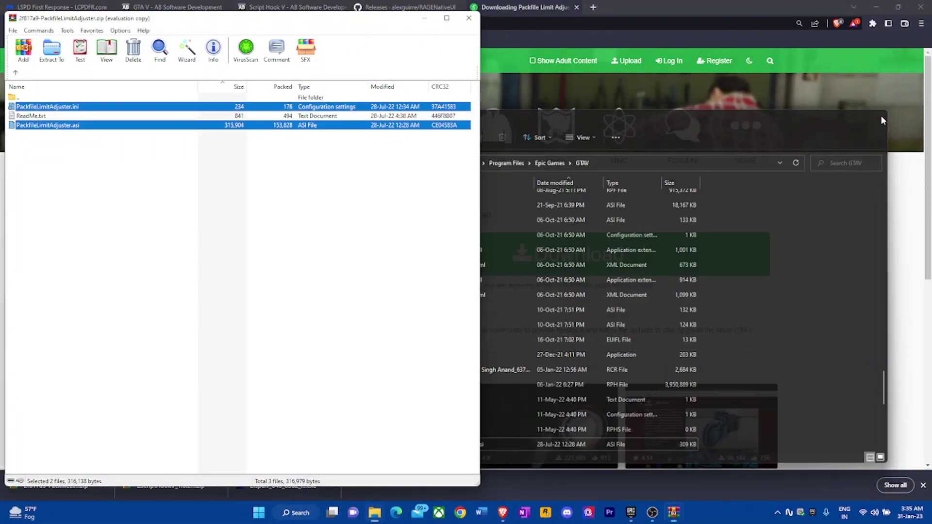
pyautogui.click(470, 18)
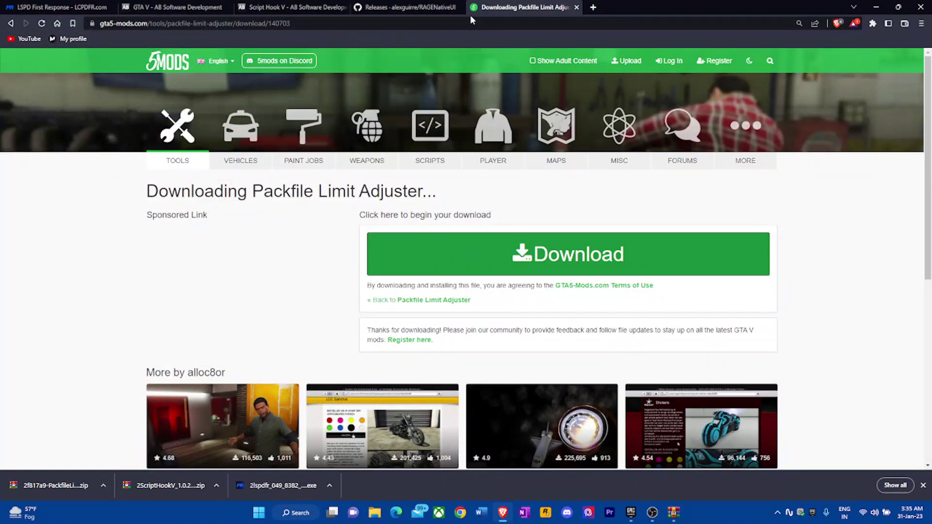
pyautogui.click(594, 8)
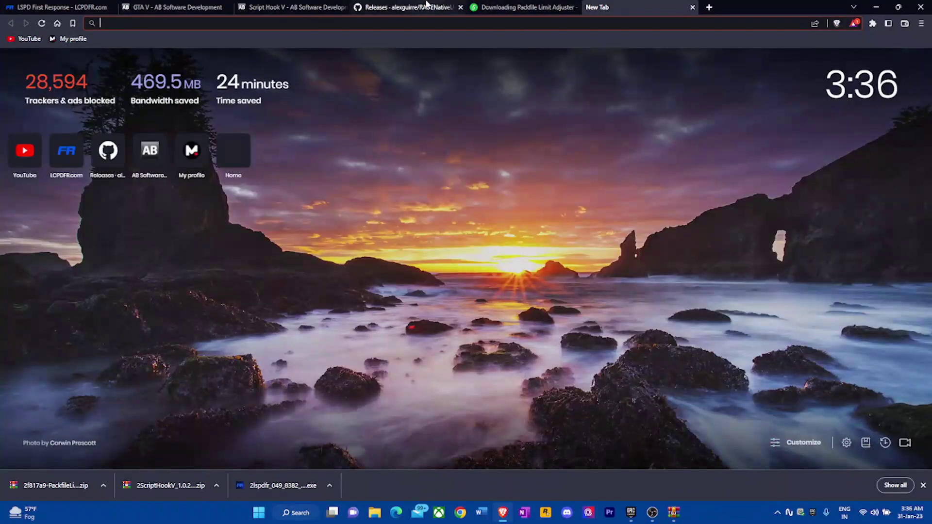